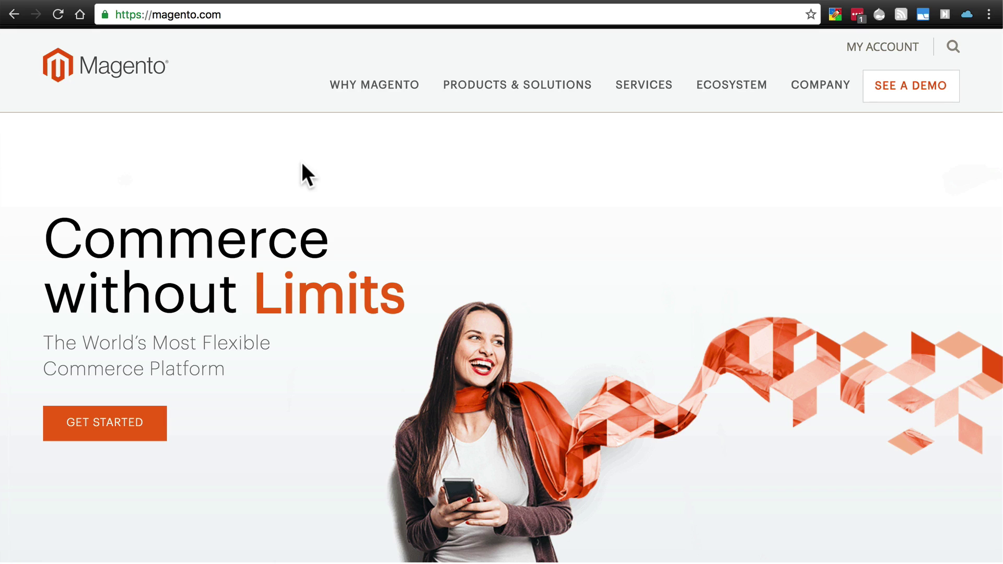
# - Bring up Magento.com's Products & Solutions menu listing Community Edition
pyautogui.moveTo(498, 87)
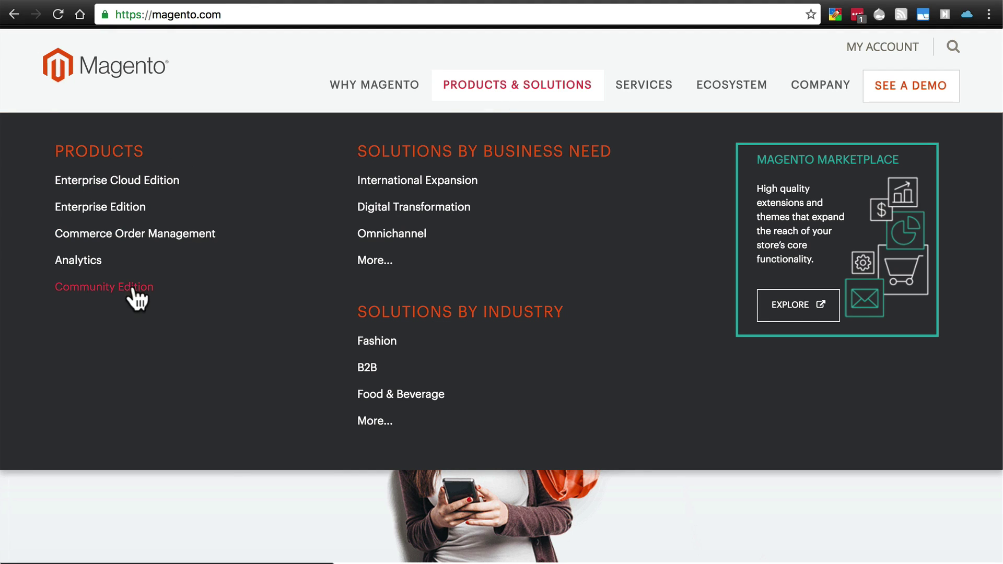
# - Open the Community Edition download page and look over the available releases
pyautogui.click(92, 291)
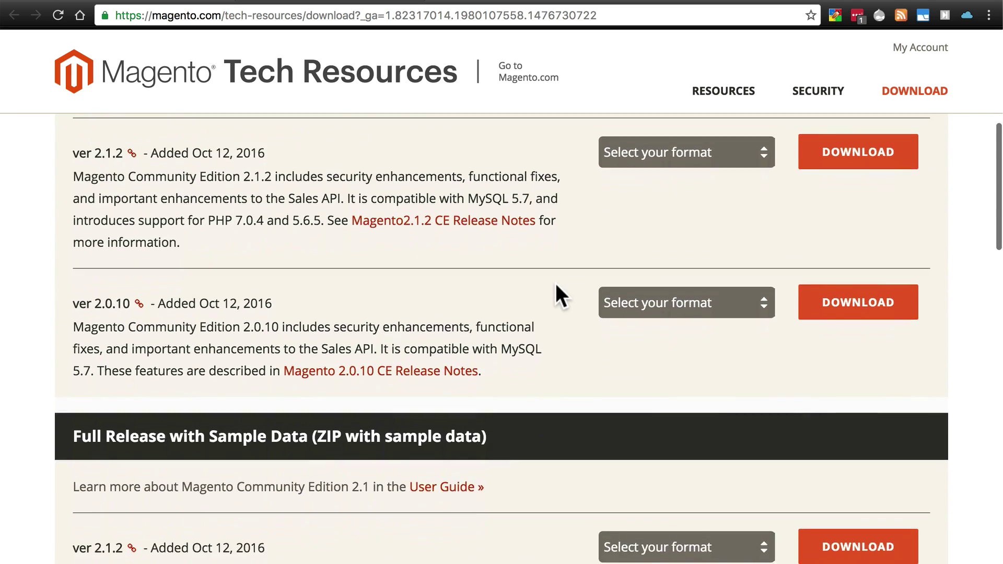
pyautogui.scroll(1, 556, 283)
pyautogui.scroll(10, 556, 285)
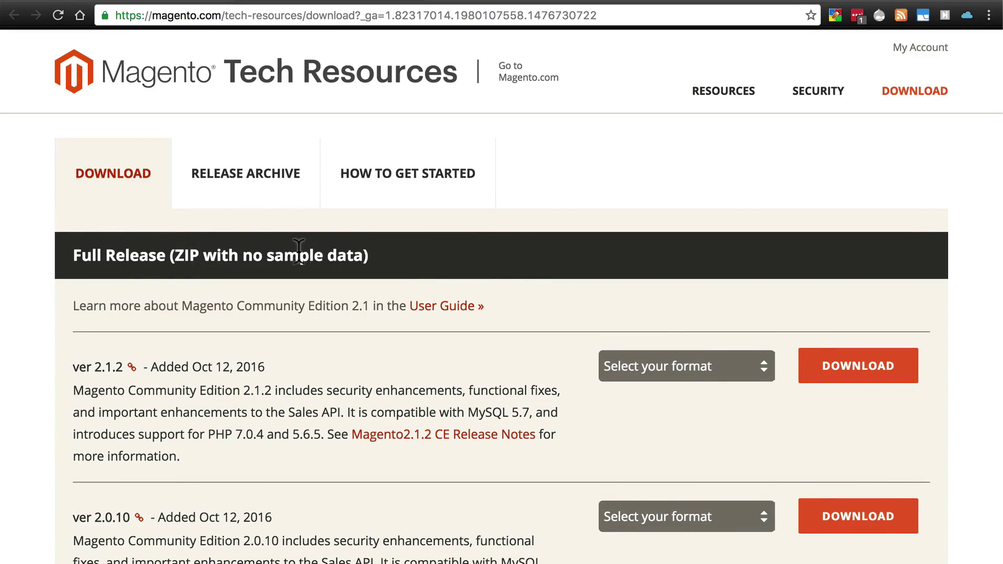
pyautogui.scroll(-5, 453, 237)
pyautogui.scroll(-2, 452, 234)
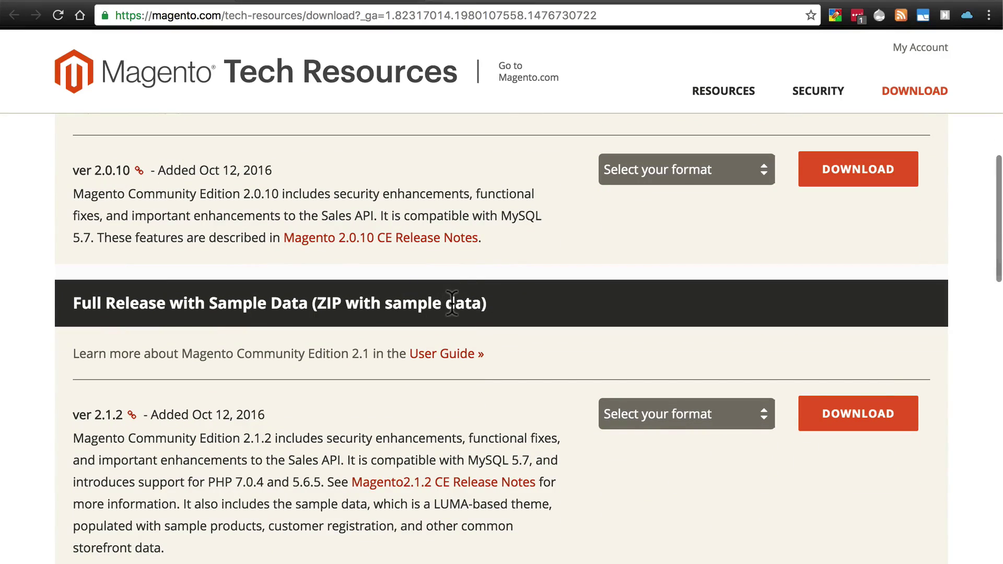
pyautogui.scroll(5, 452, 303)
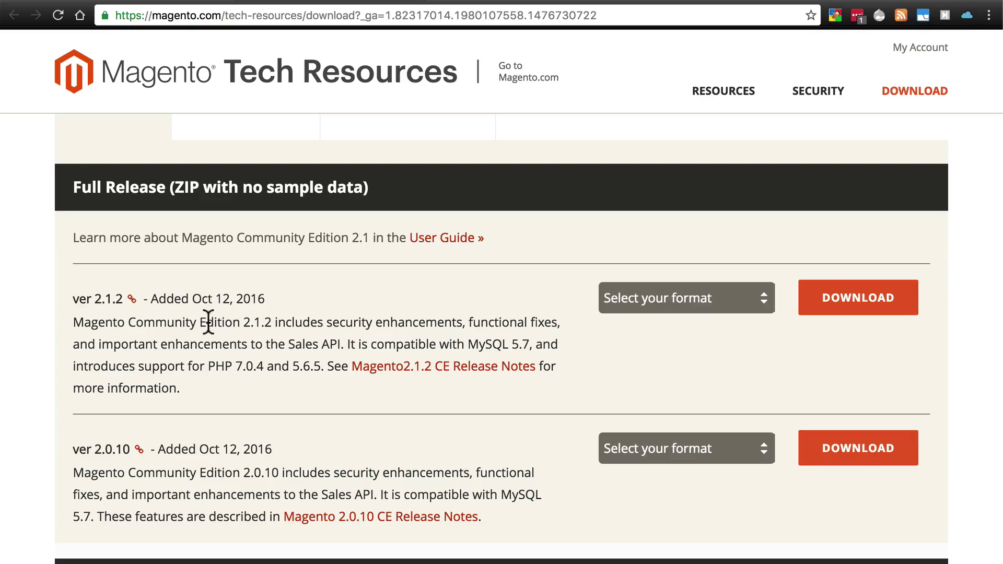
# - Choose the .zip format for the 2.1.2 full release without sample data
pyautogui.click(671, 304)
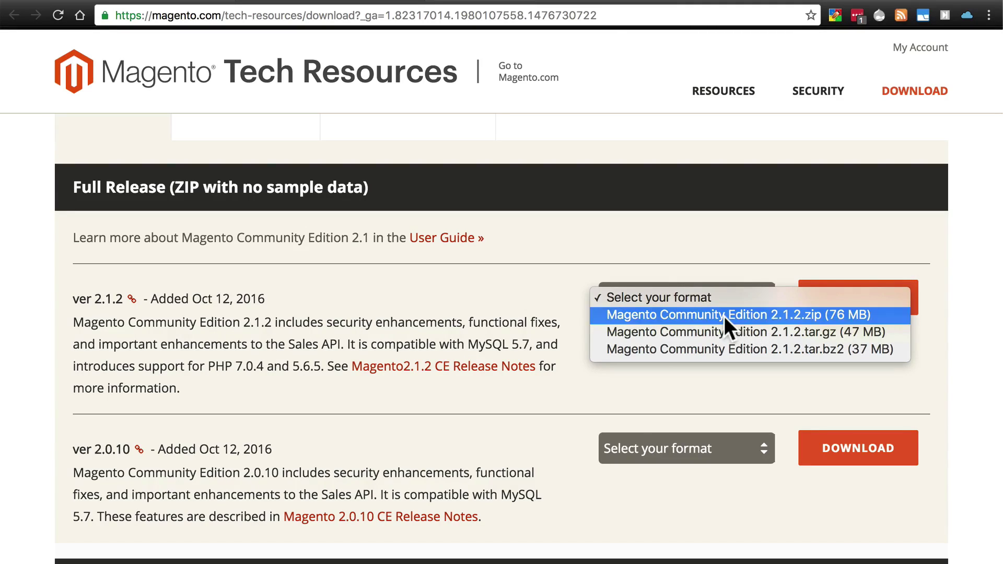
pyautogui.click(724, 316)
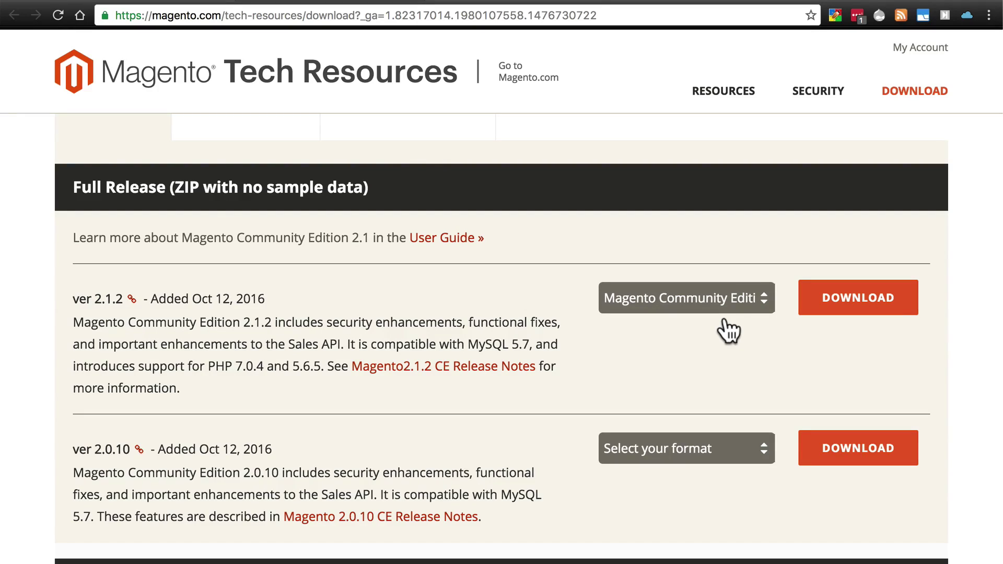
pyautogui.click(734, 298)
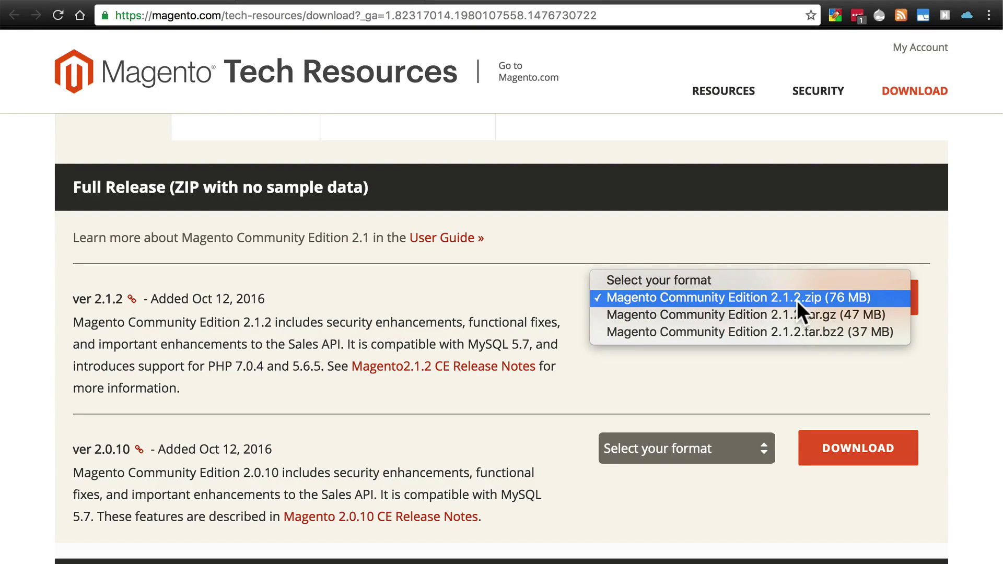
pyautogui.click(765, 297)
# - Request the 2.1.2 zip download, bringing up the login dialog
pyautogui.click(876, 311)
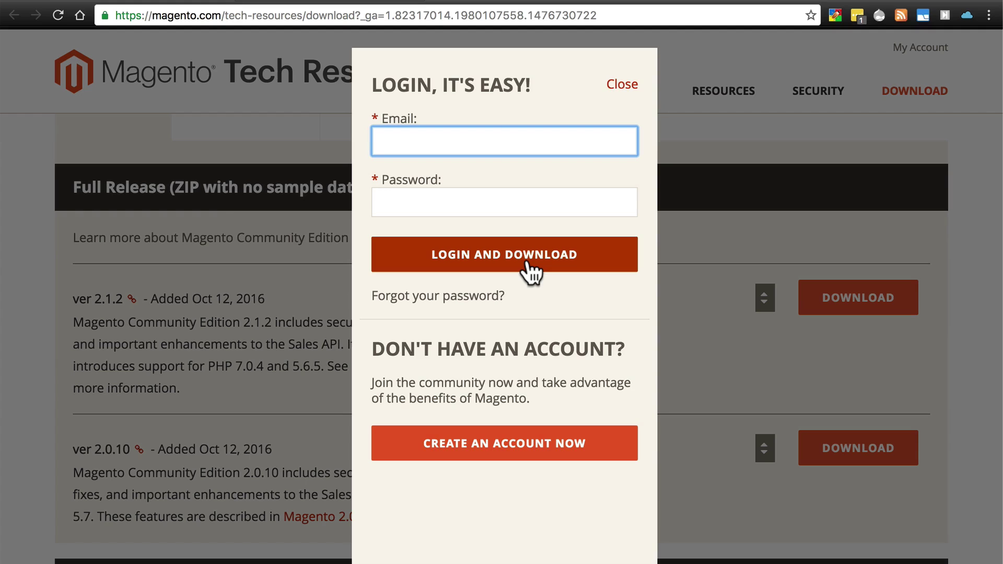
# - Close the Magento login dialog without signing in
pyautogui.click(626, 86)
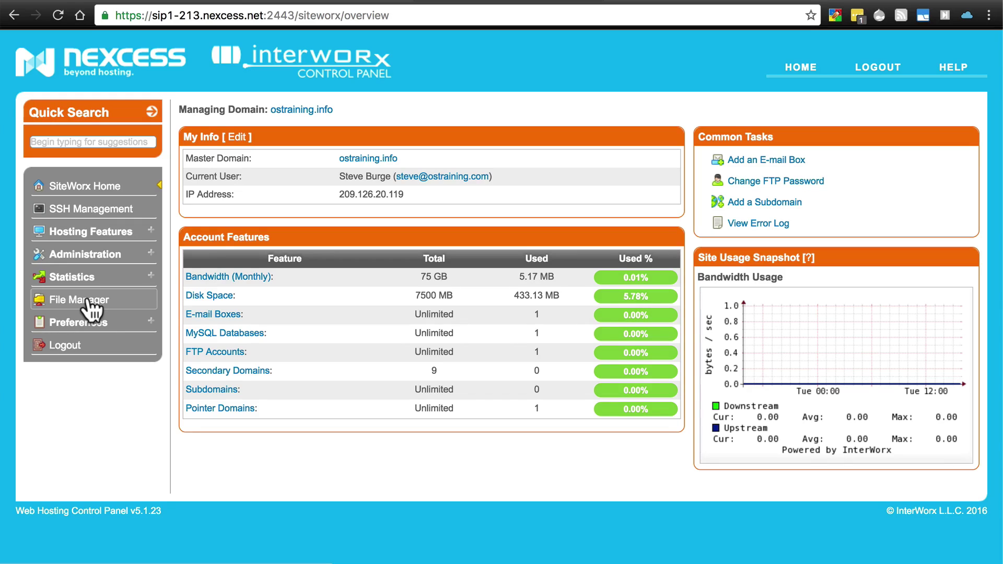
# - Browse into the site's /html folder, listing Magento's 29 files (804.12 KB)
pyautogui.click(87, 299)
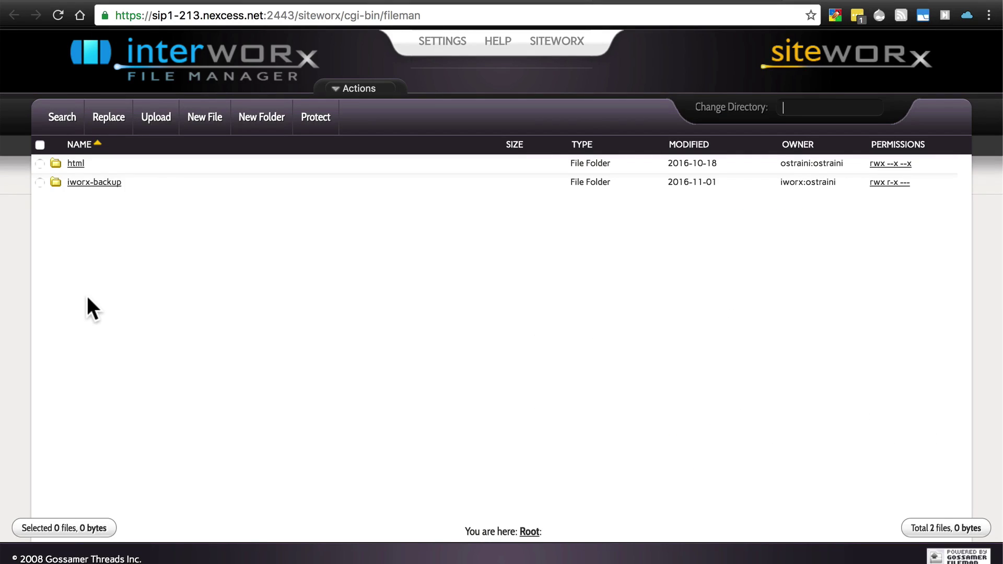
pyautogui.click(75, 163)
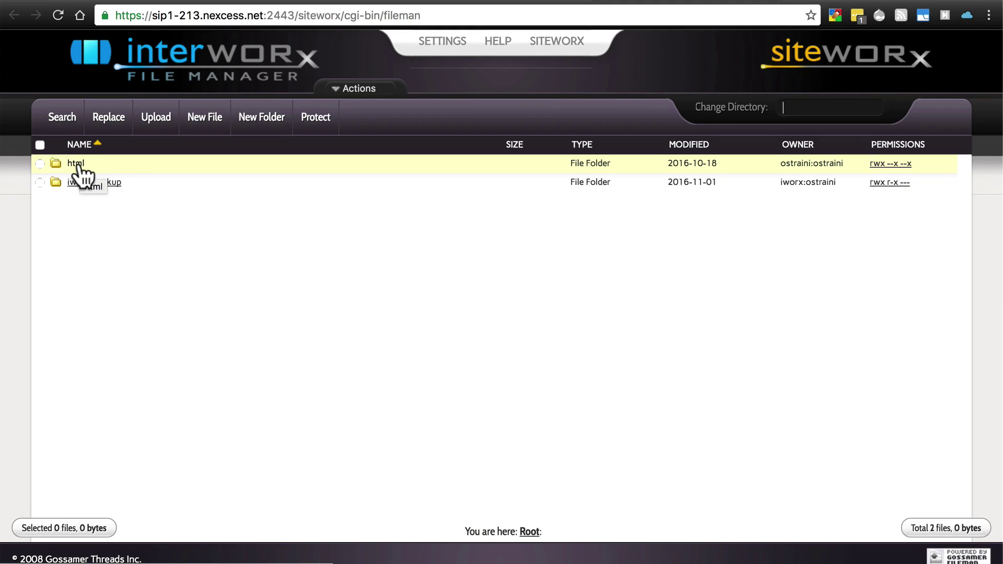
pyautogui.click(77, 164)
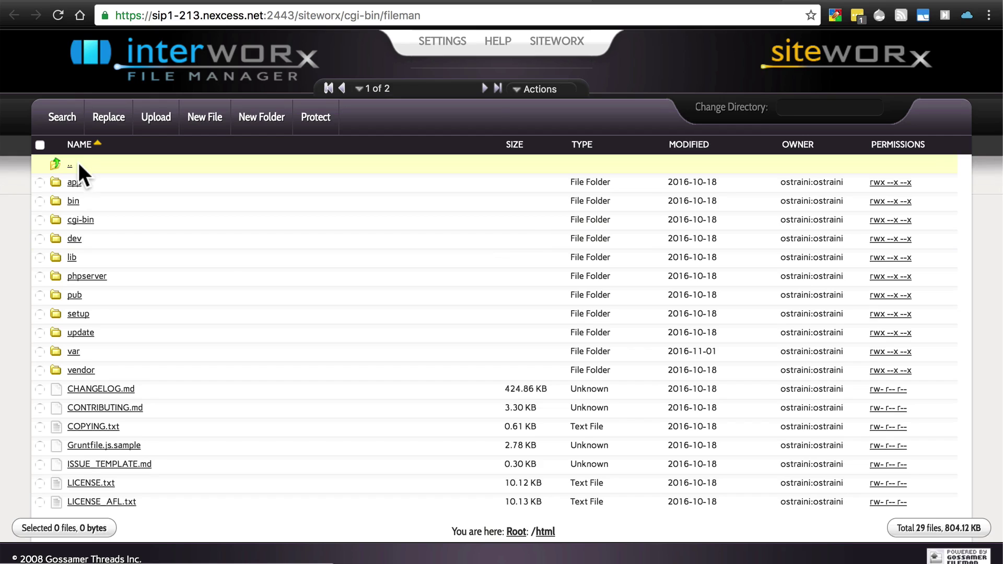
pyautogui.scroll(-3, 219, 255)
pyautogui.scroll(3, 249, 420)
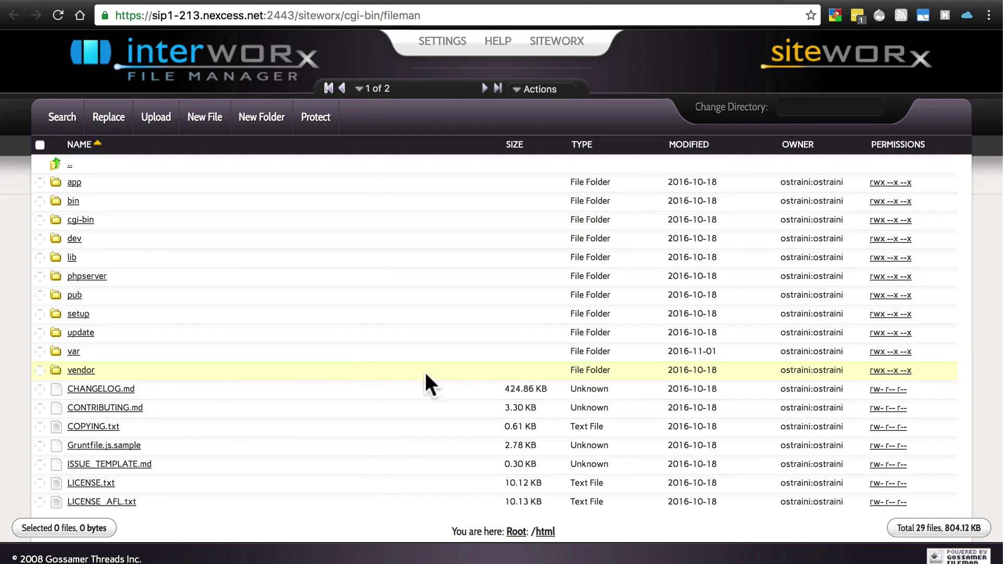
# - Open the Chmod panel from vendor's permissions (mode 0711), then untick the vendor row
pyautogui.click(877, 371)
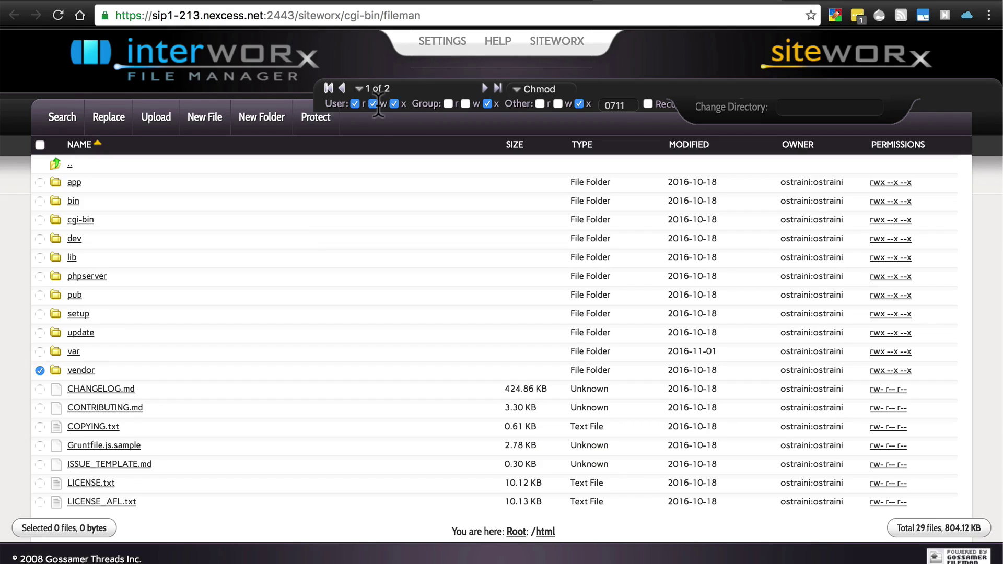
pyautogui.click(39, 371)
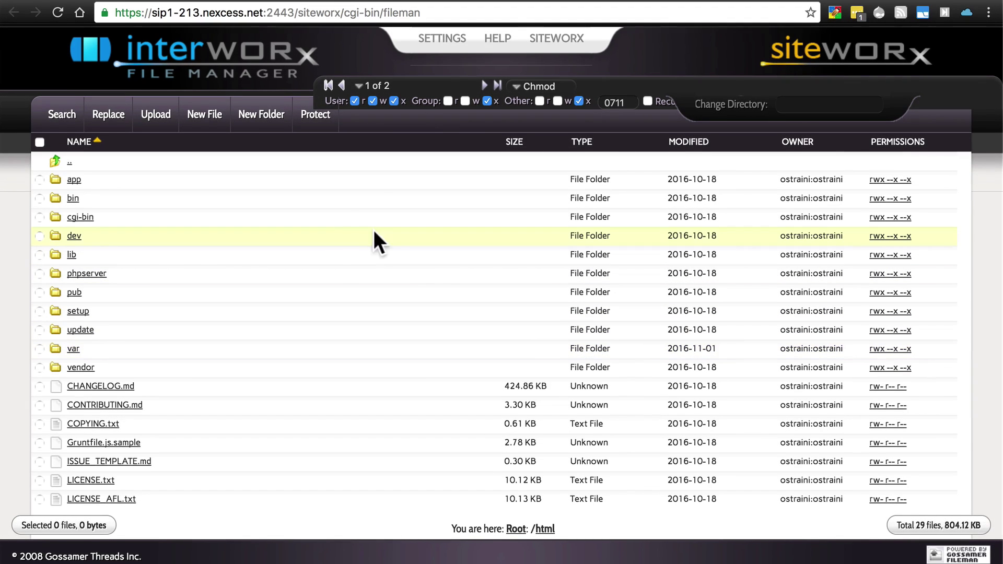
# - Look inside the app folder, then return to /html and enter the pub folder
pyautogui.click(74, 179)
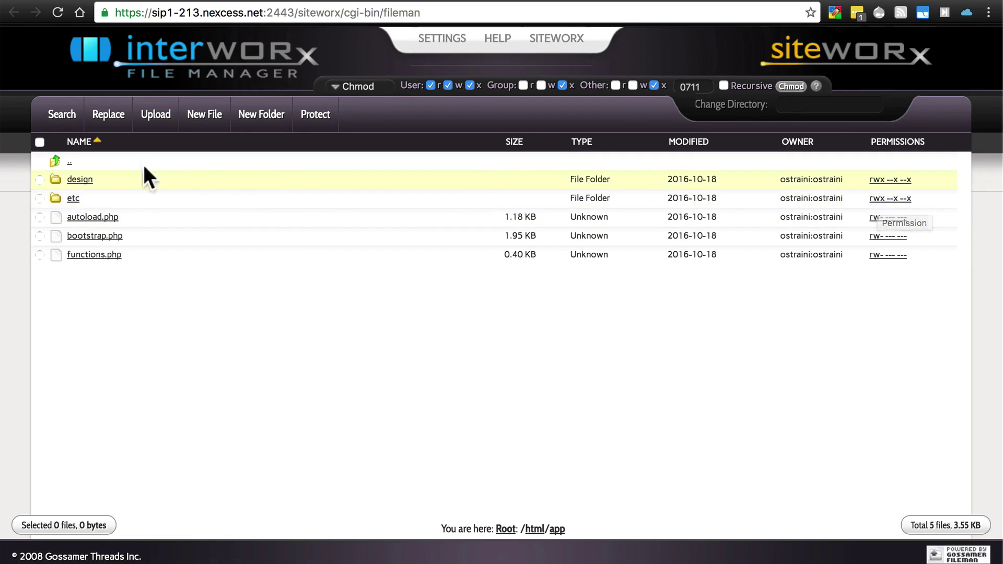
pyautogui.click(73, 174)
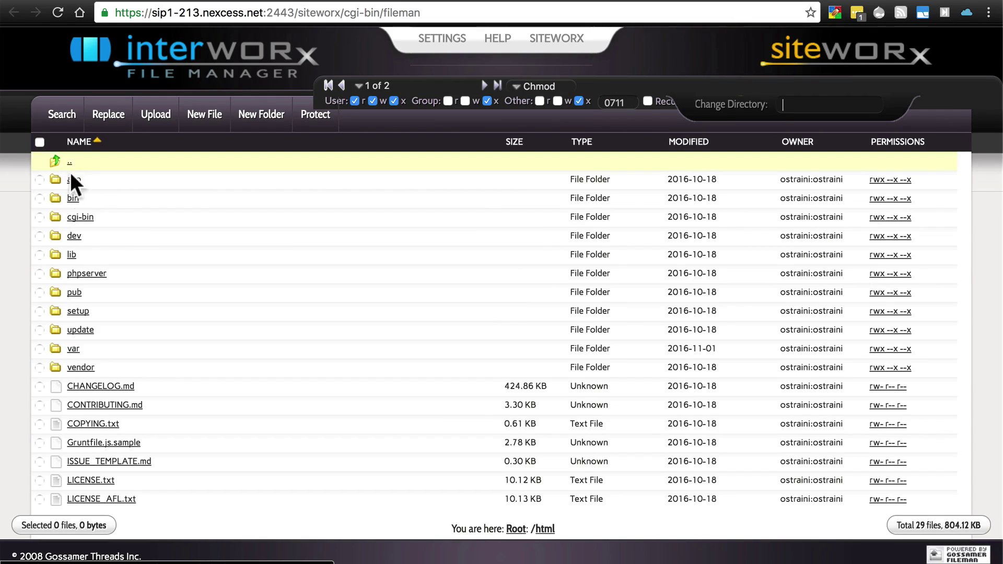
pyautogui.click(73, 293)
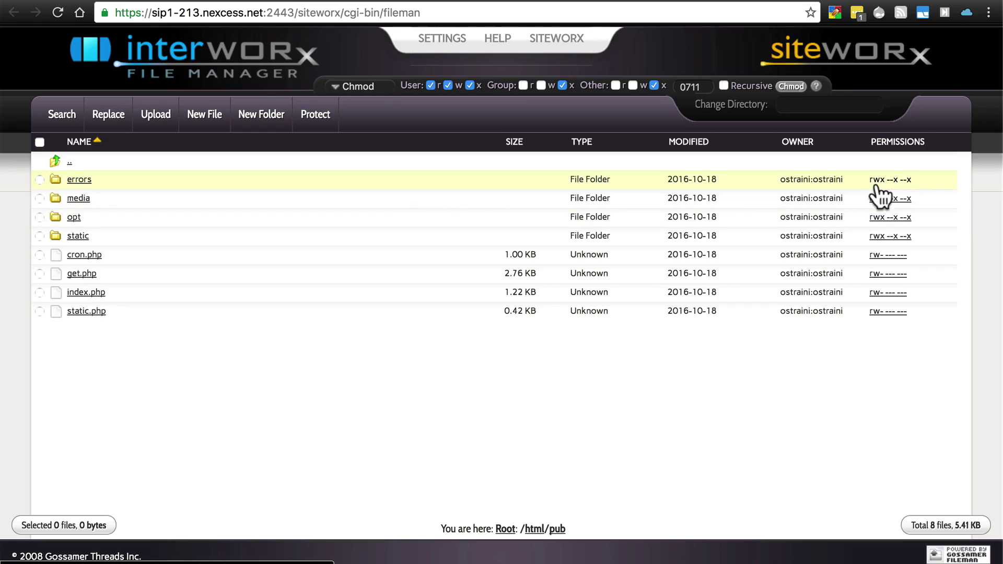
# - Go back up from pub and expand Hosting Features in the SiteWorx sidebar
pyautogui.click(70, 165)
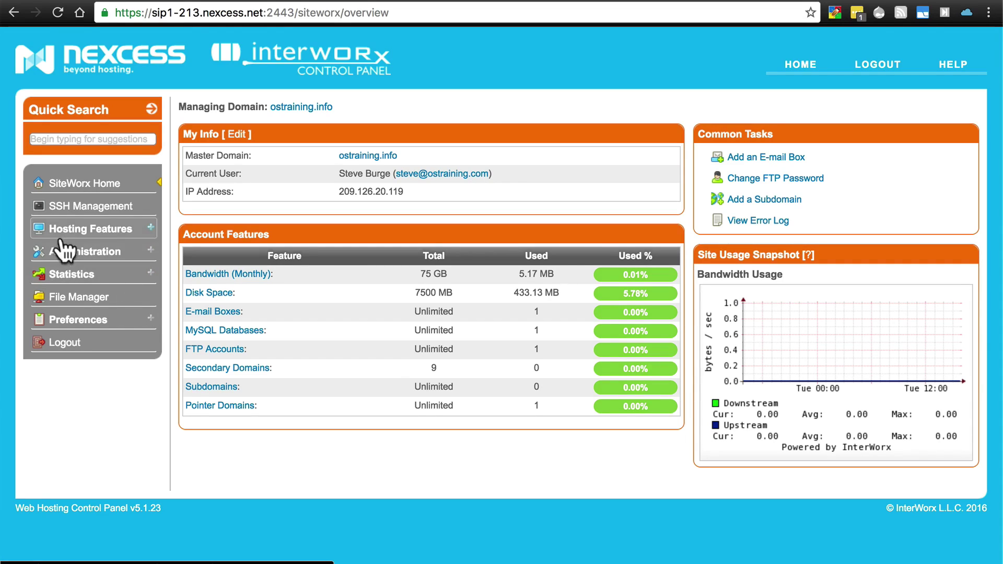
pyautogui.click(152, 230)
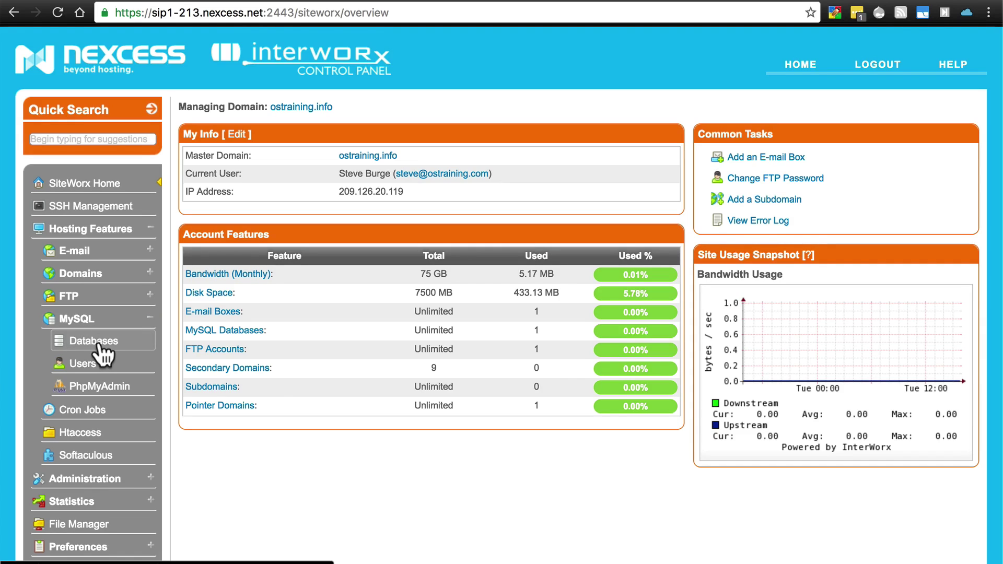
# - On MySQL Databases, toggle Create User on and off without adding a database, then open Users
pyautogui.click(94, 341)
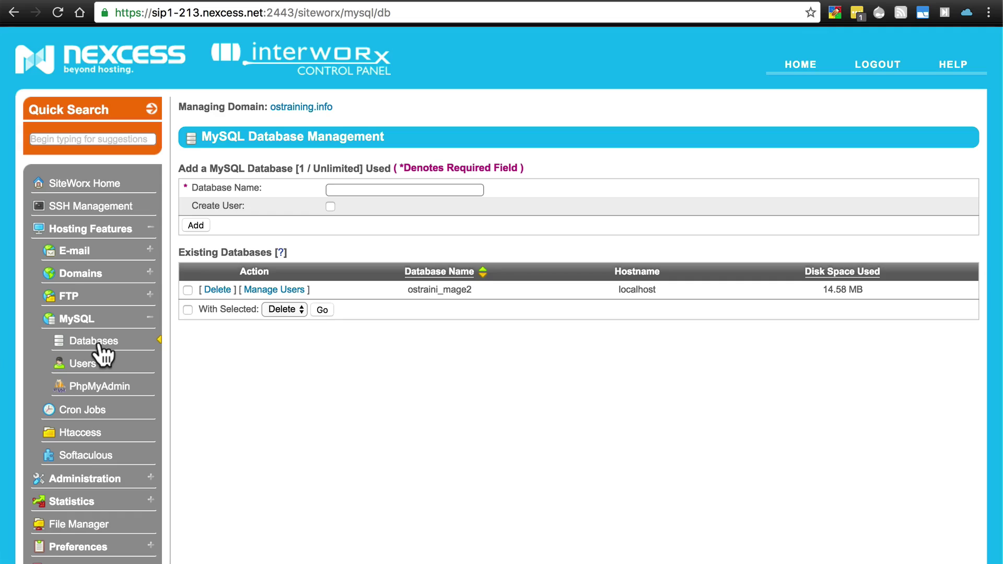
pyautogui.click(361, 190)
pyautogui.click(338, 189)
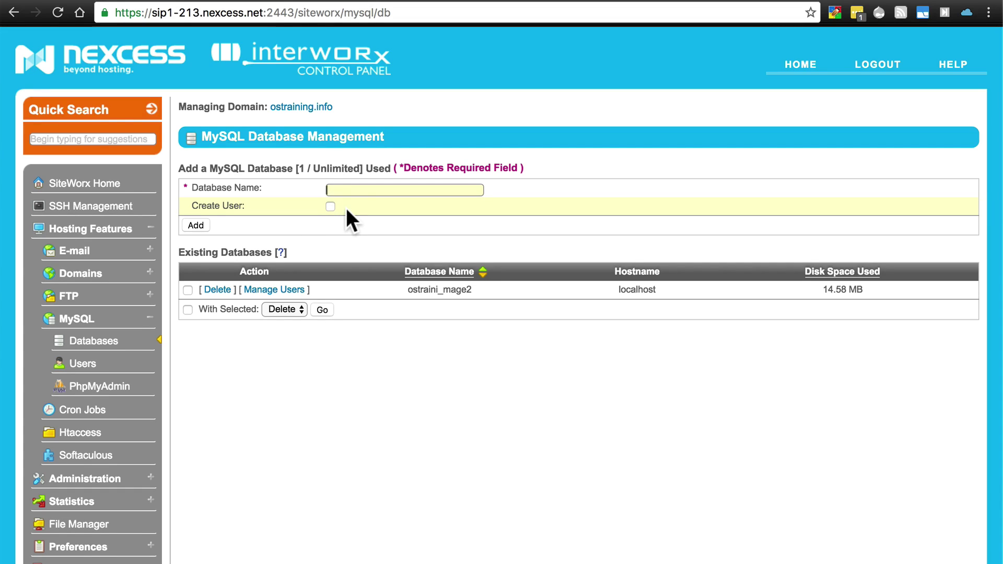
pyautogui.click(330, 206)
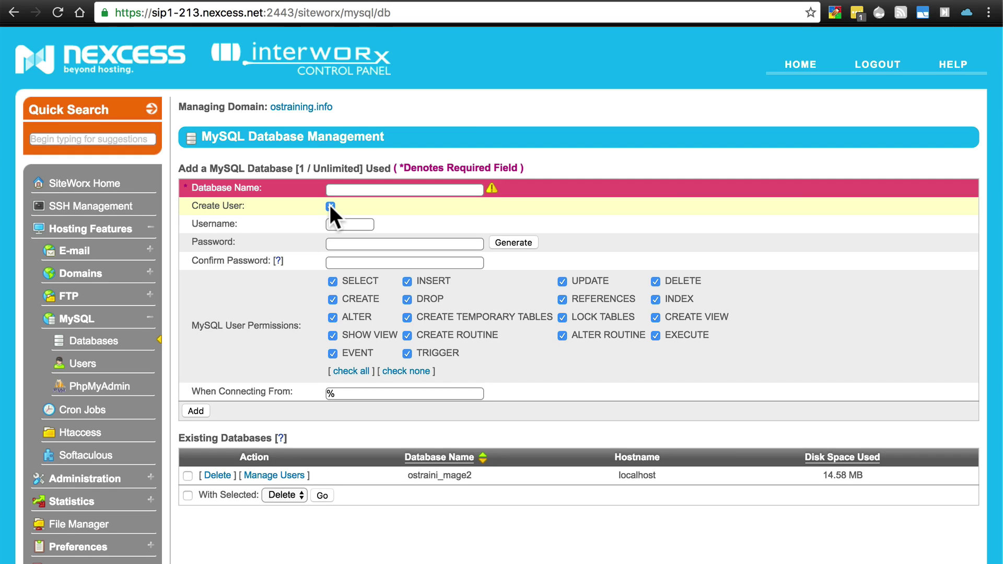
pyautogui.click(340, 189)
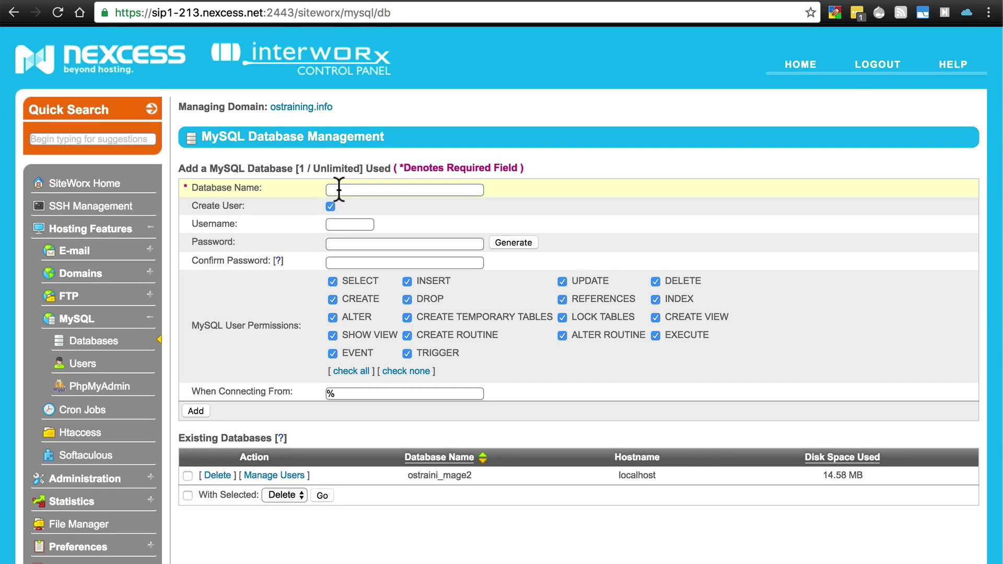
pyautogui.click(330, 206)
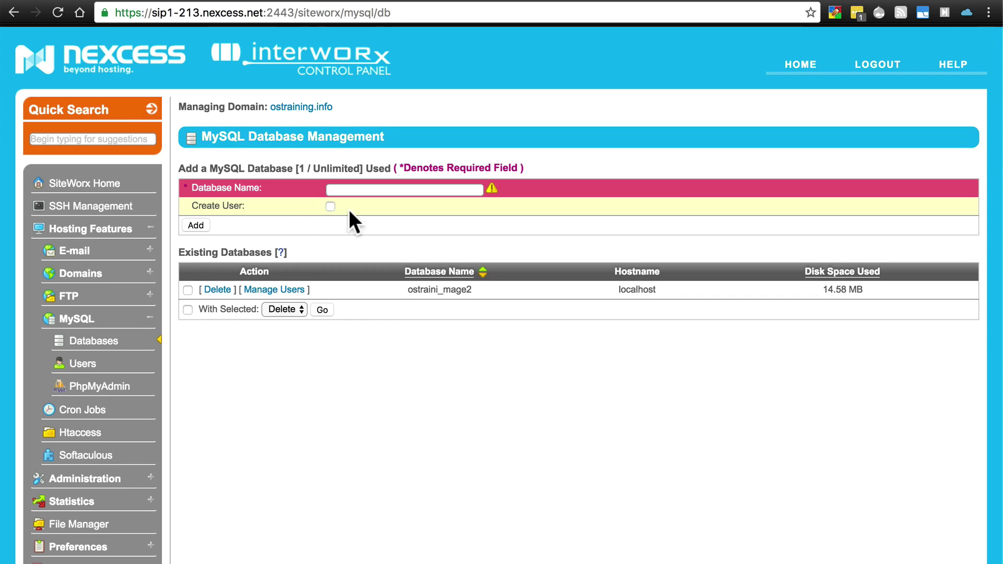
pyautogui.click(360, 191)
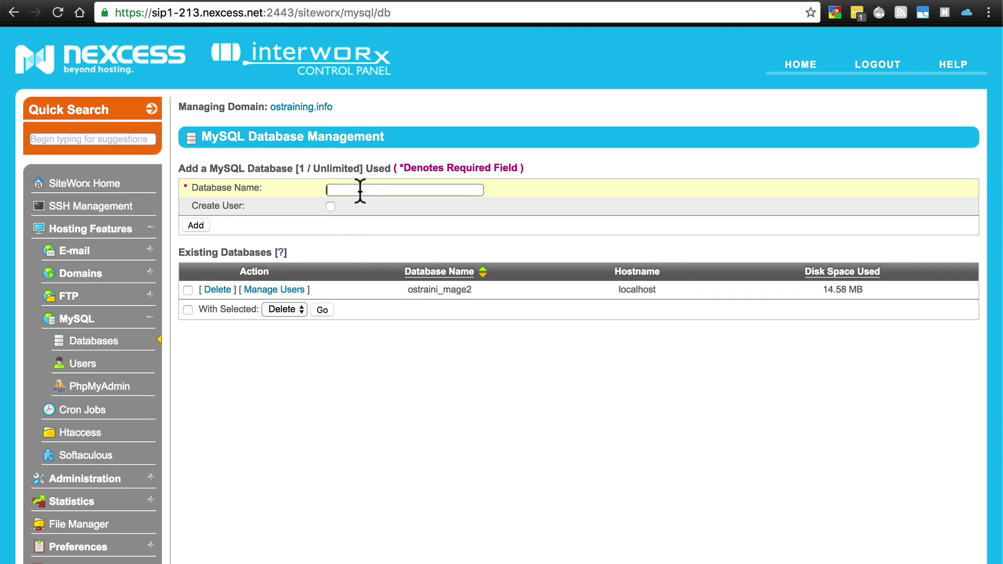
pyautogui.click(96, 366)
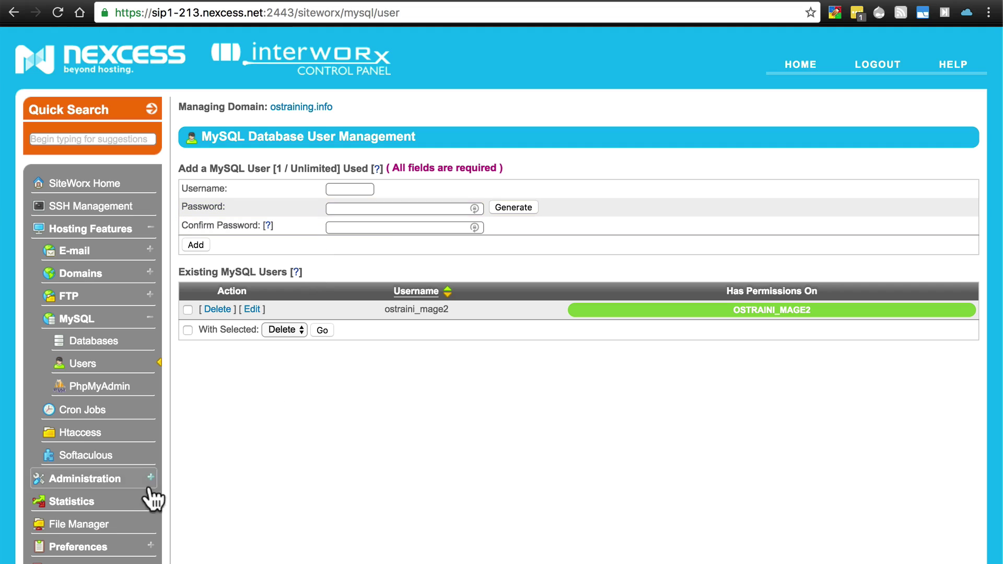
# - Return to the File Manager root showing the html and iworx-backup folders
pyautogui.click(89, 523)
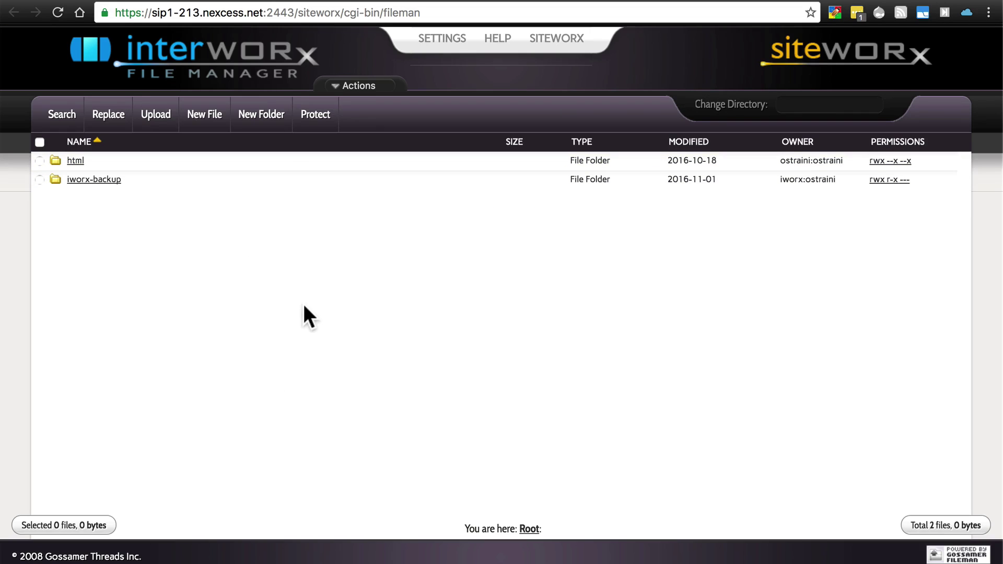
# - Open the html folder to list the Magento site's folders and files
pyautogui.click(76, 161)
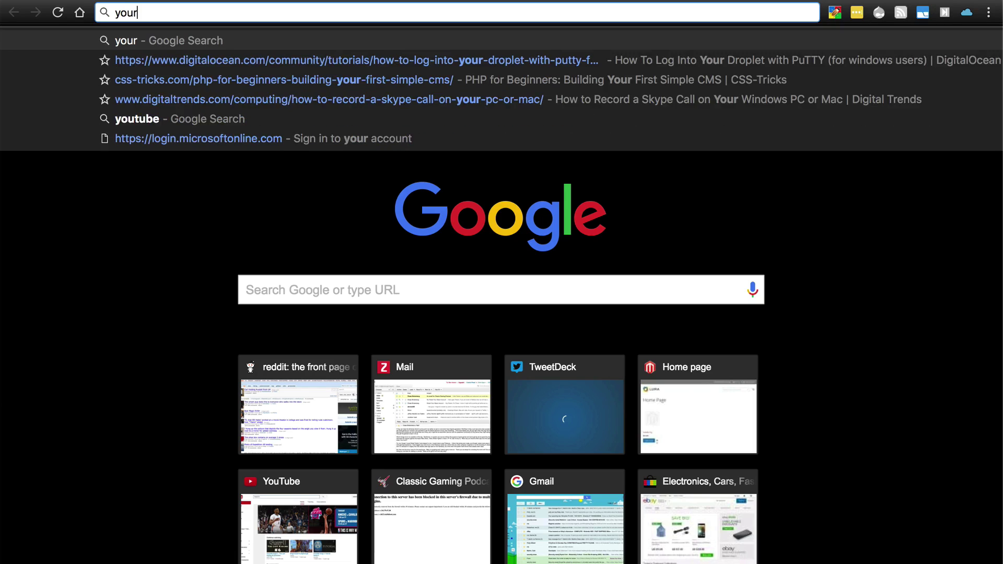
# - Type the store admin address site.com/admin_udfh7a into a new tab's address bar
pyautogui.write('i')
pyautogui.press('BackSpace')
pyautogui.write('si')
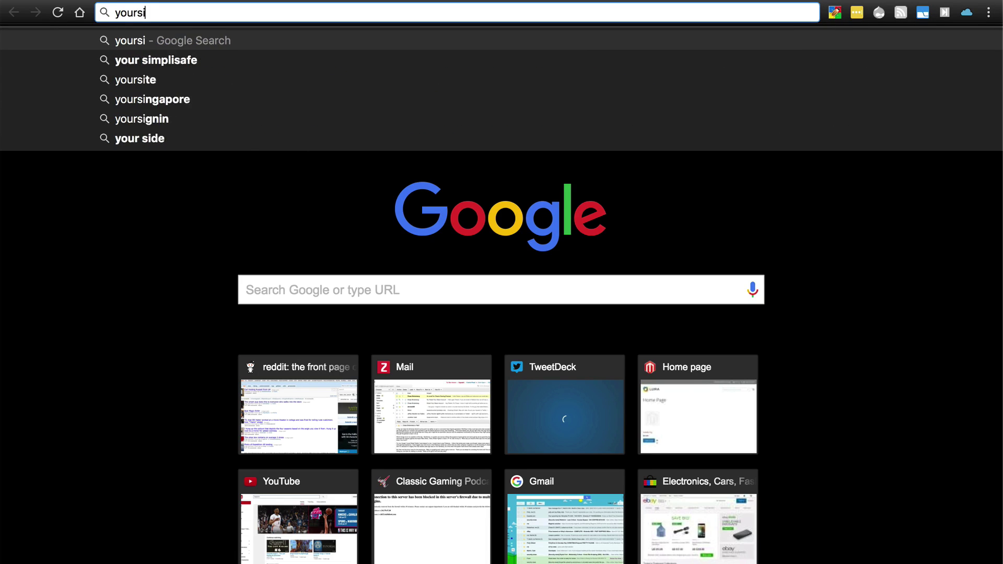
pyautogui.write('te.com')
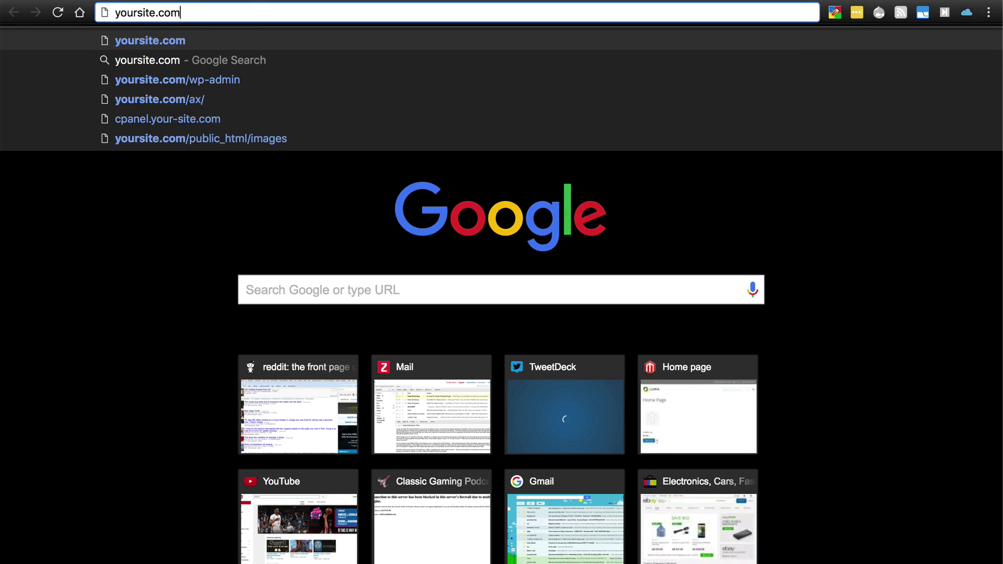
pyautogui.write('/admin_')
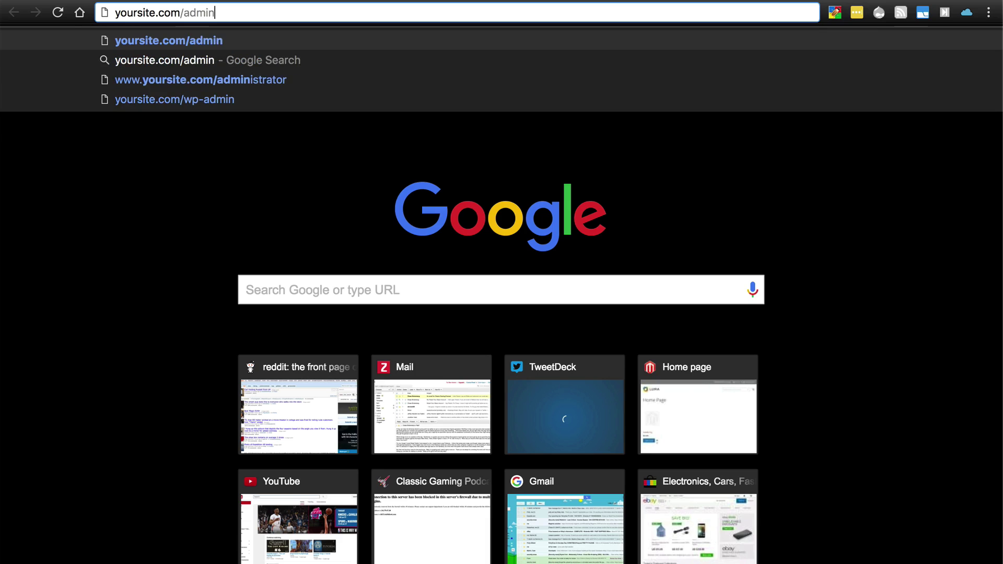
pyautogui.write('udfh7a')
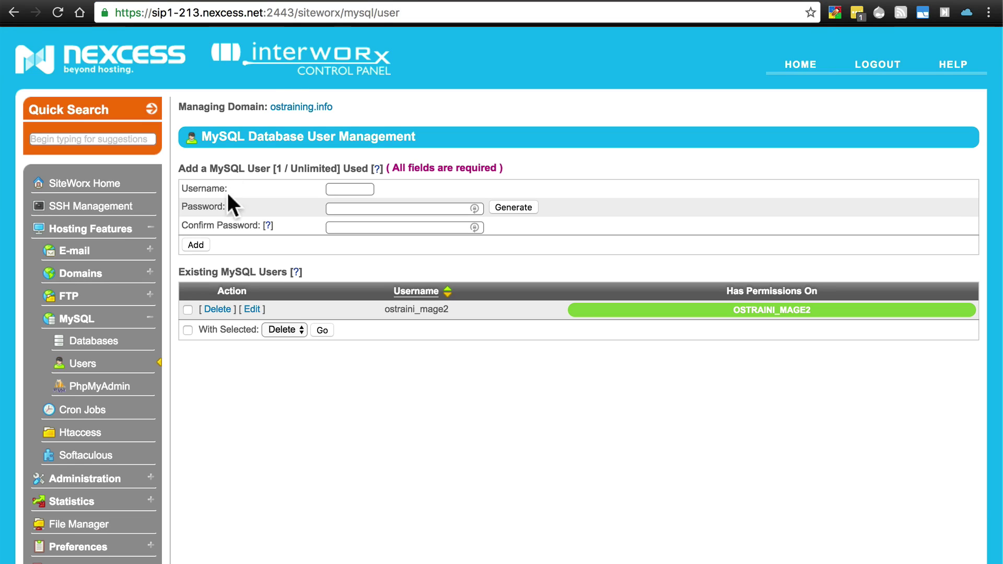
pyautogui.scroll(-2, 63, 366)
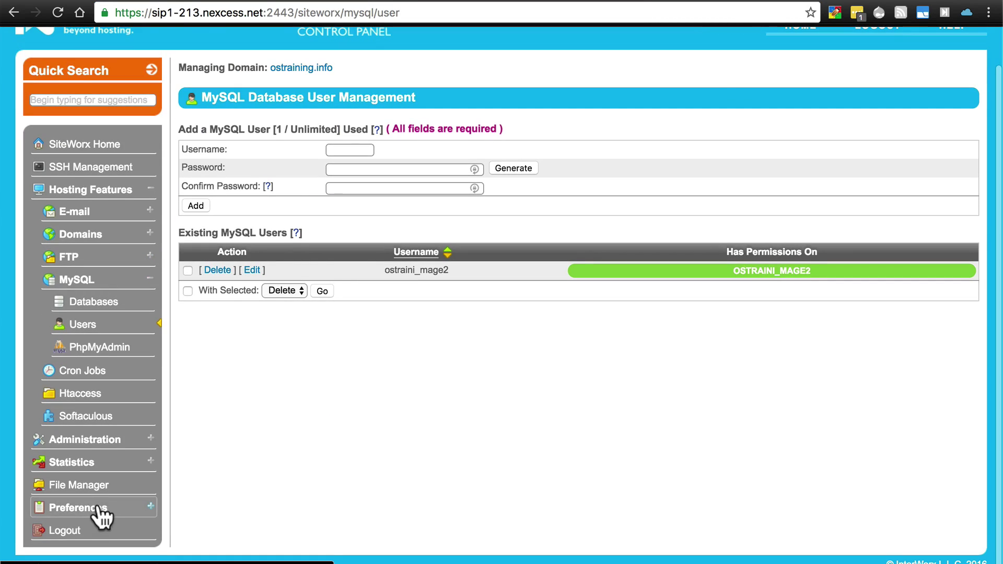
# - Open env.php from the html/app/etc folder in File Manager
pyautogui.click(83, 484)
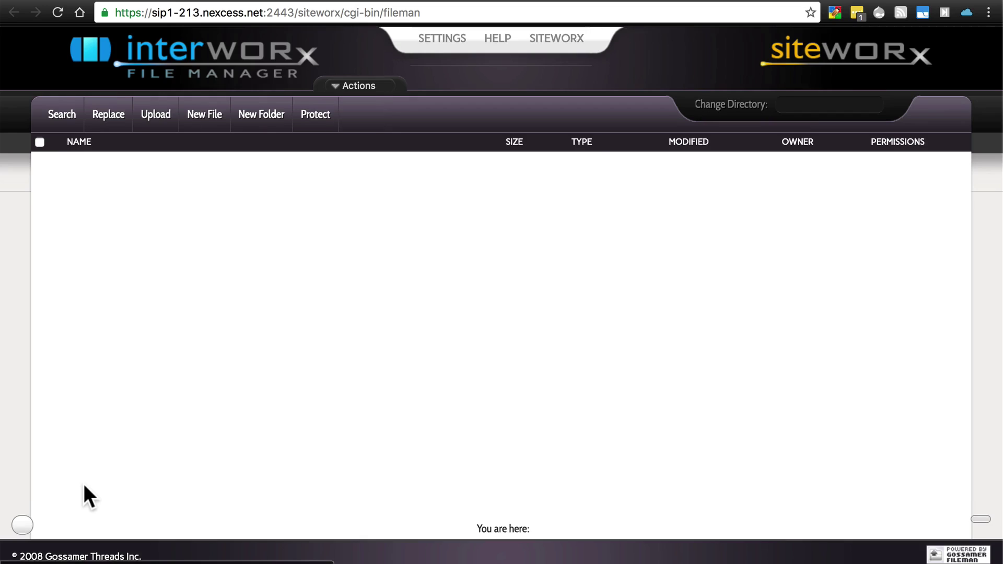
pyautogui.click(73, 160)
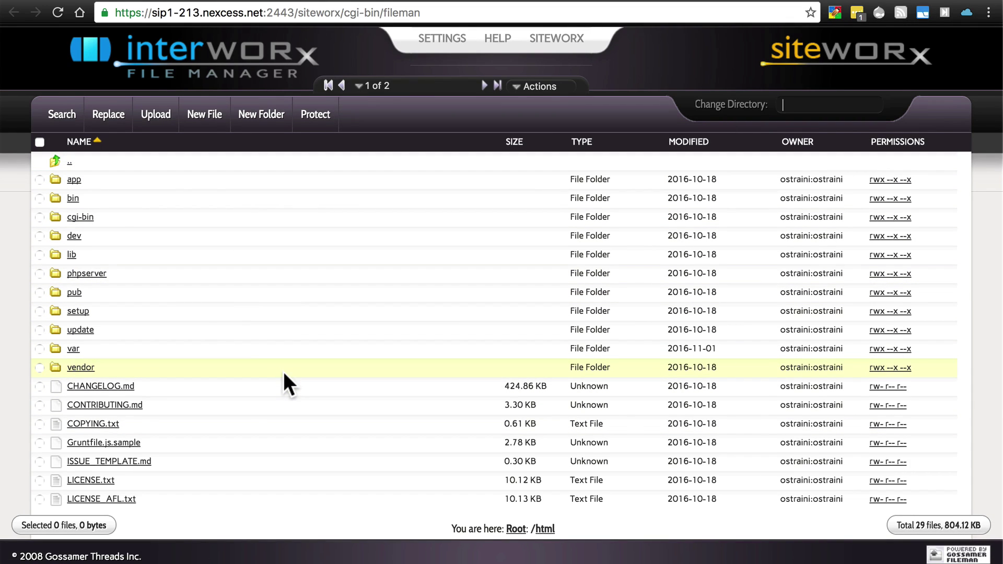
pyautogui.click(75, 180)
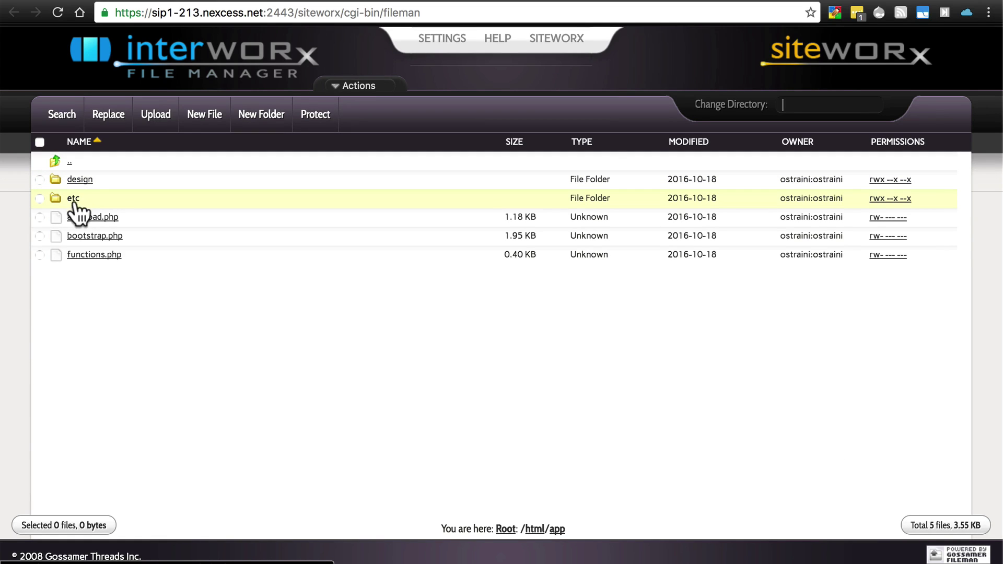
pyautogui.click(73, 199)
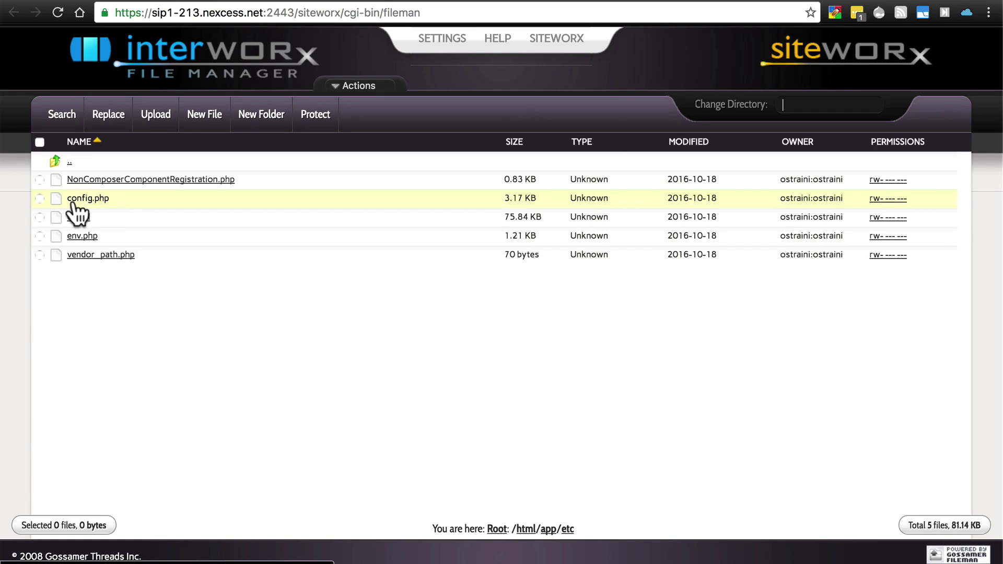
pyautogui.click(83, 238)
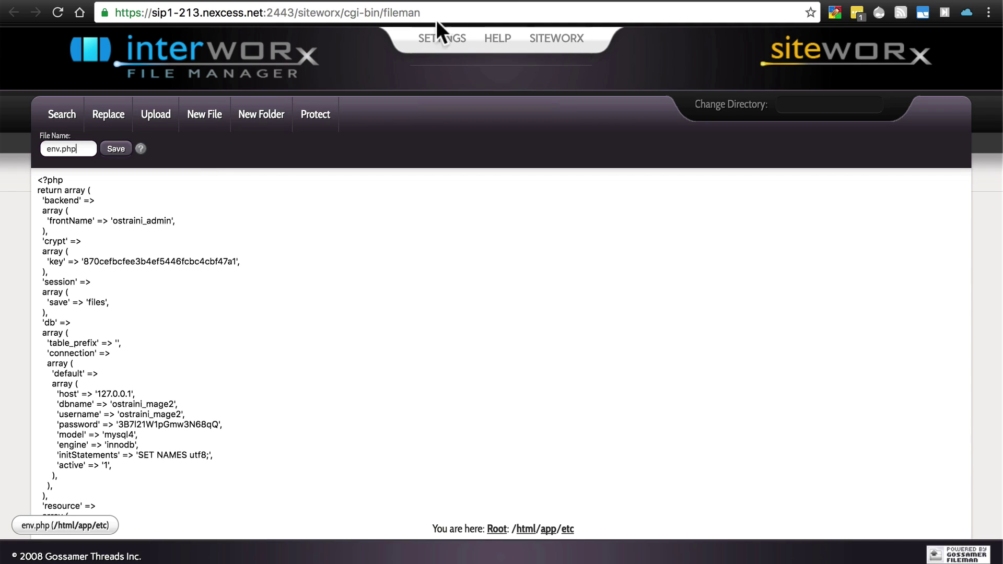
# - Switch browser tabs after reviewing env.php's frontName and database settings
pyautogui.click(546, 3)
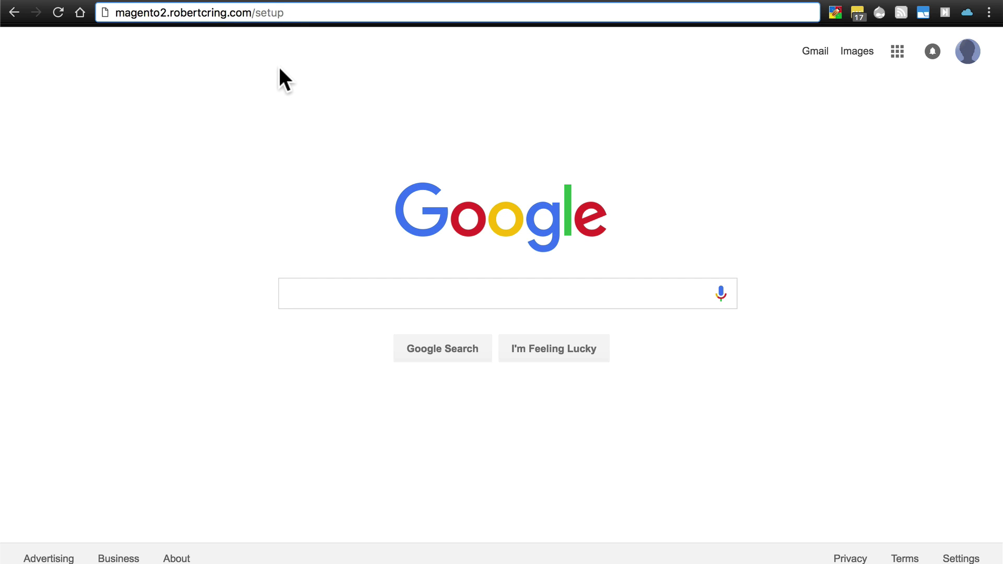
# - Load the site's /setup page and agree to the terms to start Magento setup
pyautogui.press('Return')
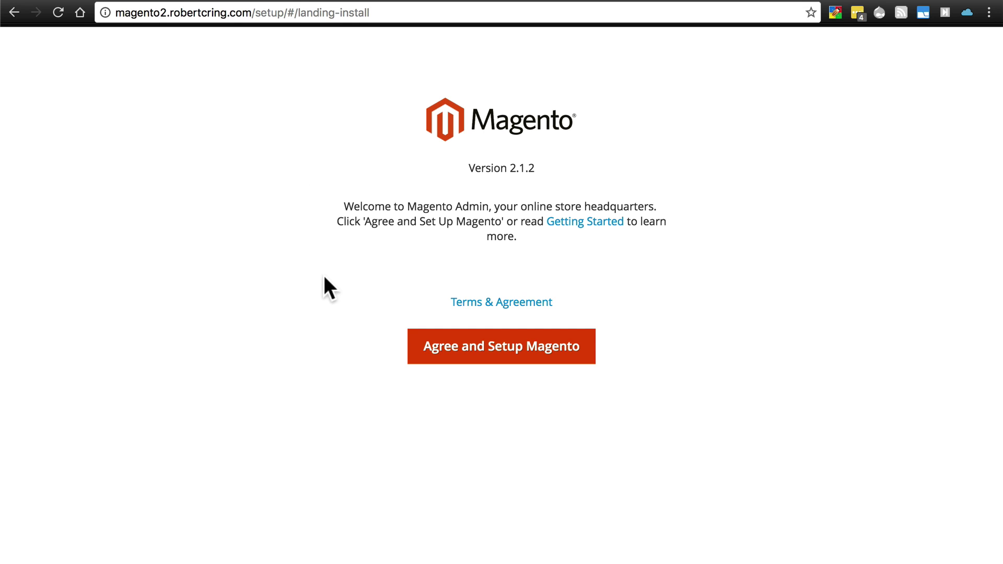
pyautogui.click(510, 355)
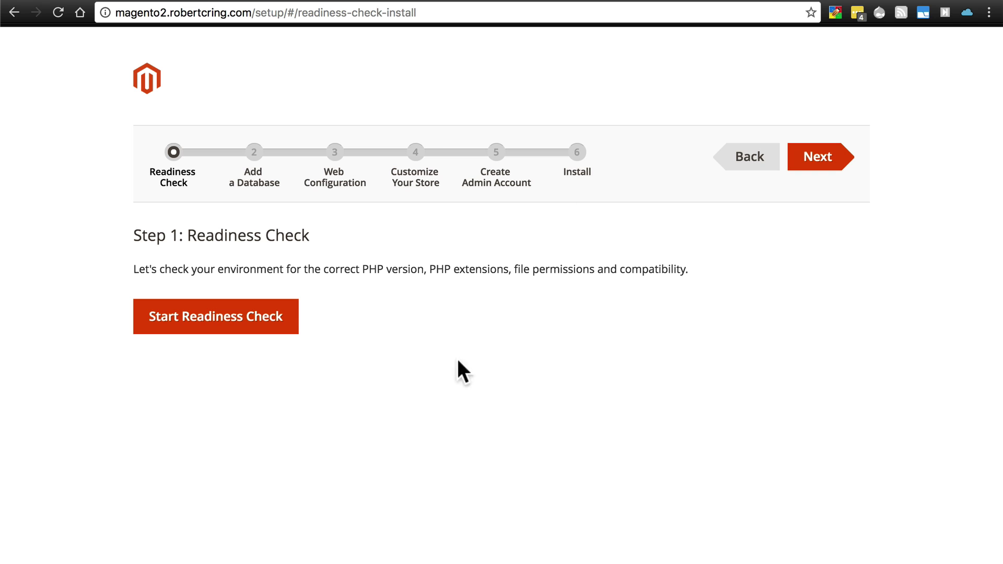
# - Run the readiness check and continue to Add a Database once all checks pass
pyautogui.click(246, 323)
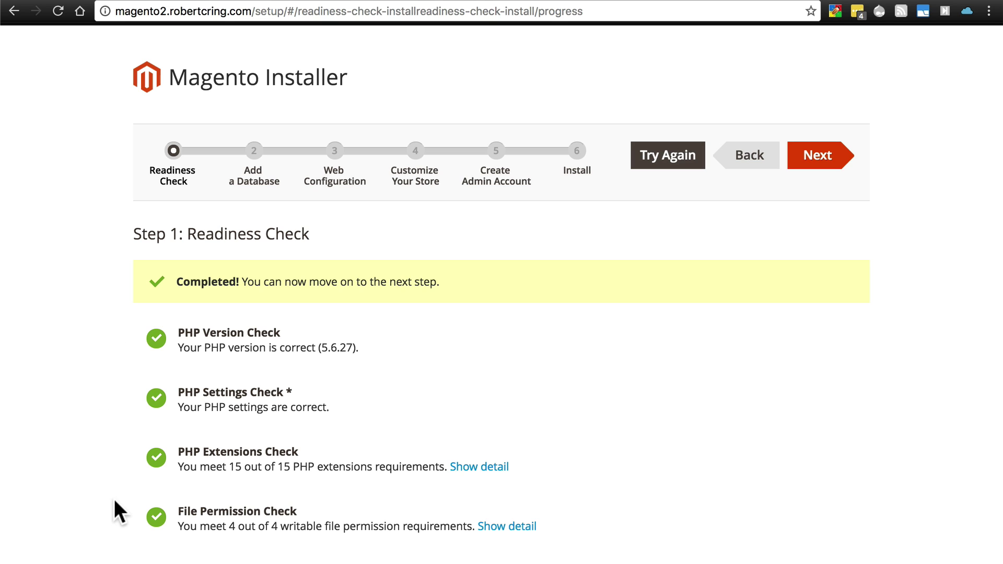
pyautogui.click(820, 166)
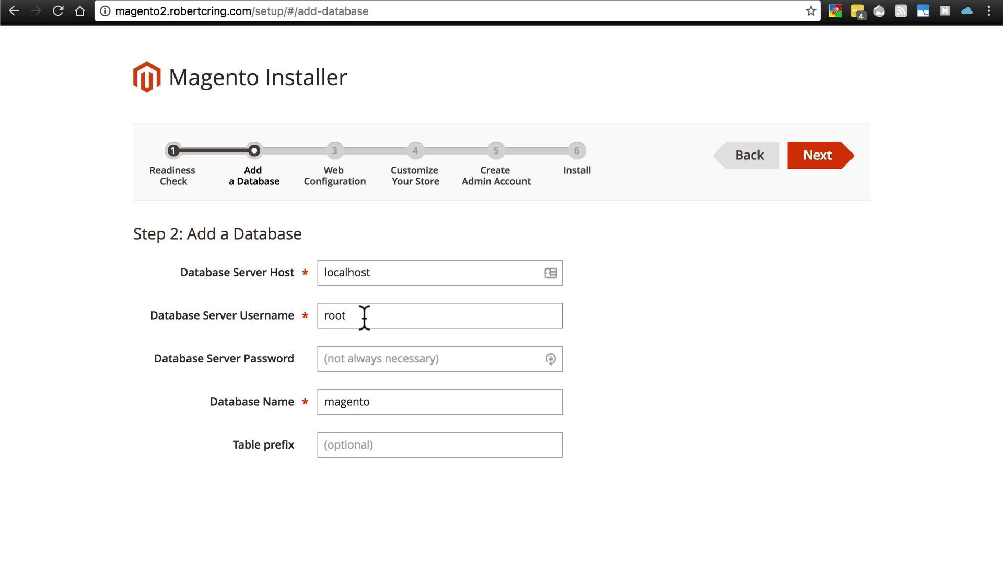
# - Clear the root value from the database username field
pyautogui.doubleClick(365, 317)
pyautogui.press('BackSpace')
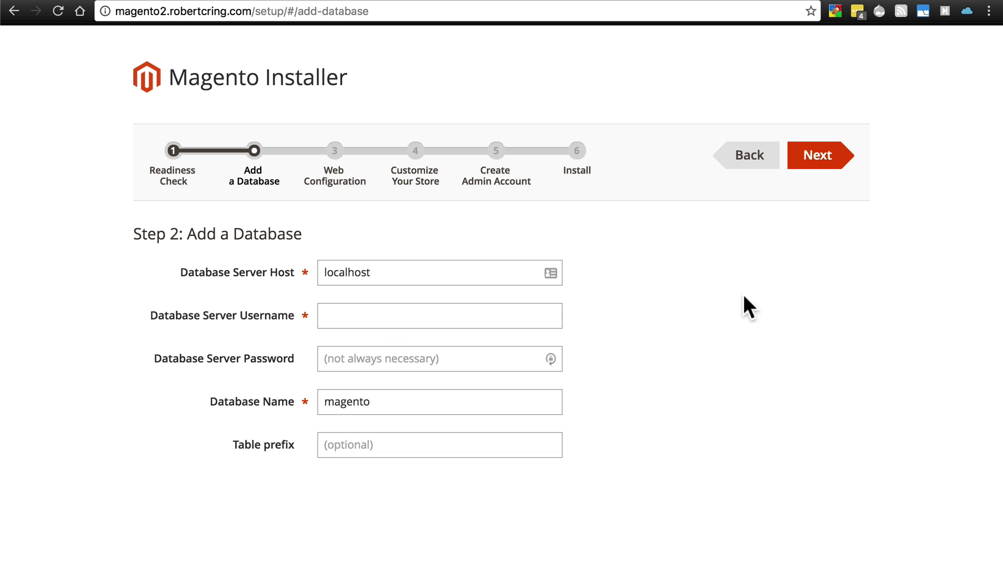
# - Advance to Web Configuration, showing the store address and admin path admin_1eotat
pyautogui.click(820, 157)
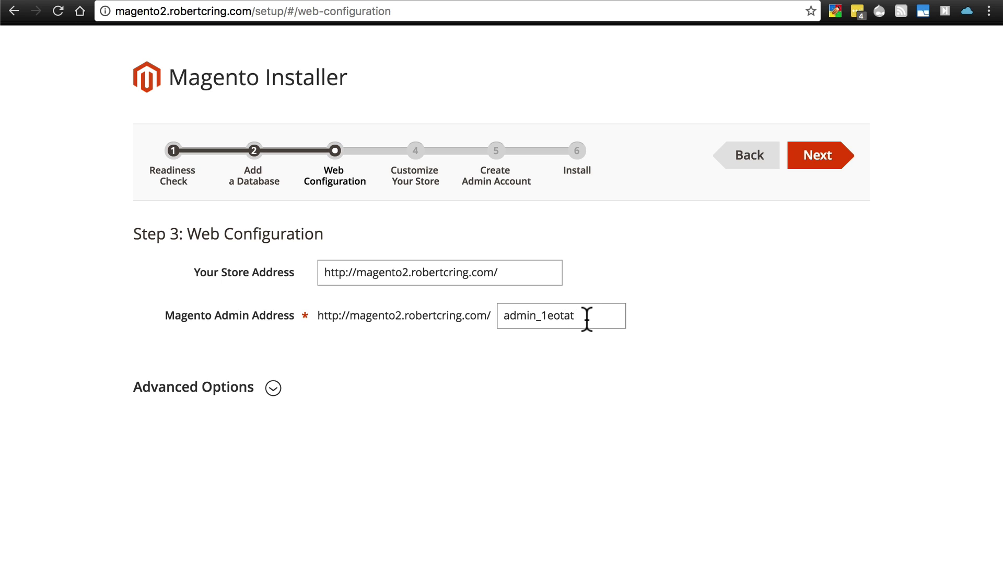
# - Set the store time zone to Central Standard Time (America/Chicago), keeping USD and English
pyautogui.click(814, 178)
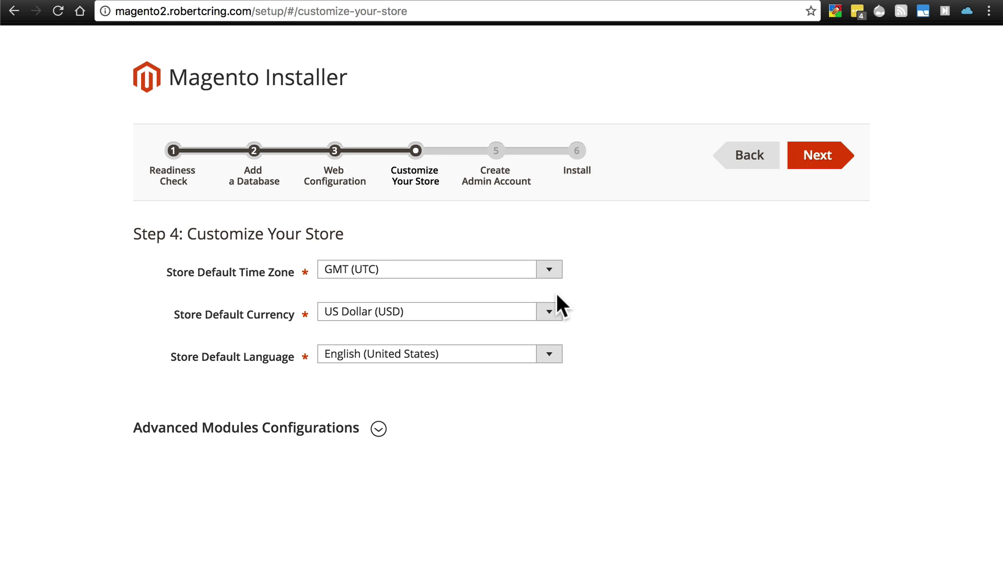
pyautogui.click(549, 269)
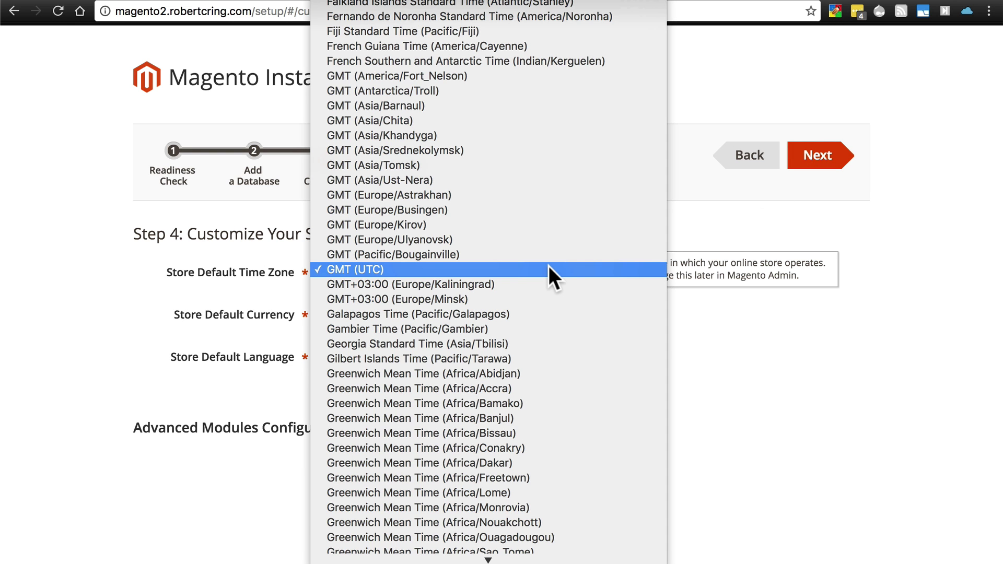
pyautogui.scroll(-20, 549, 265)
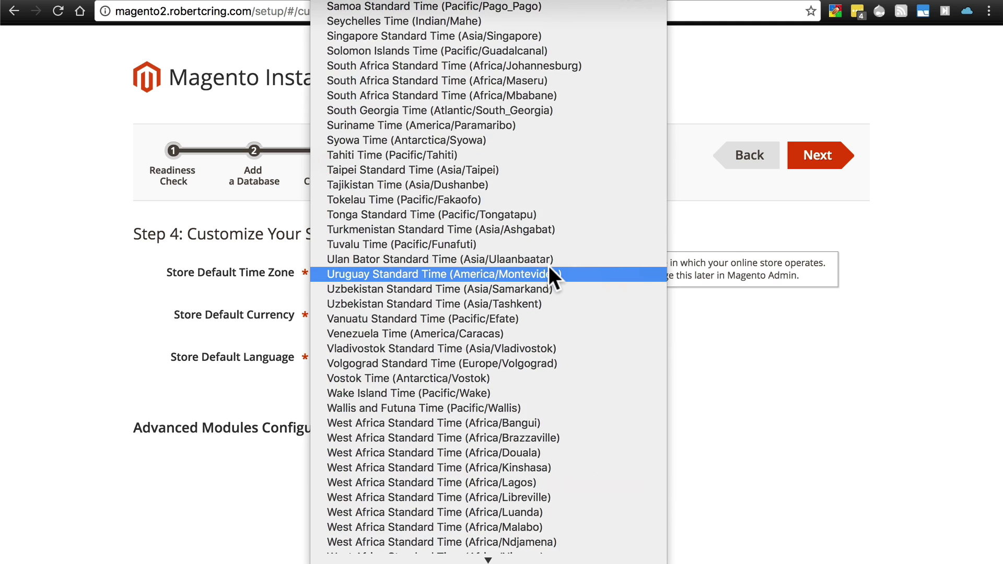
pyautogui.scroll(20, 548, 266)
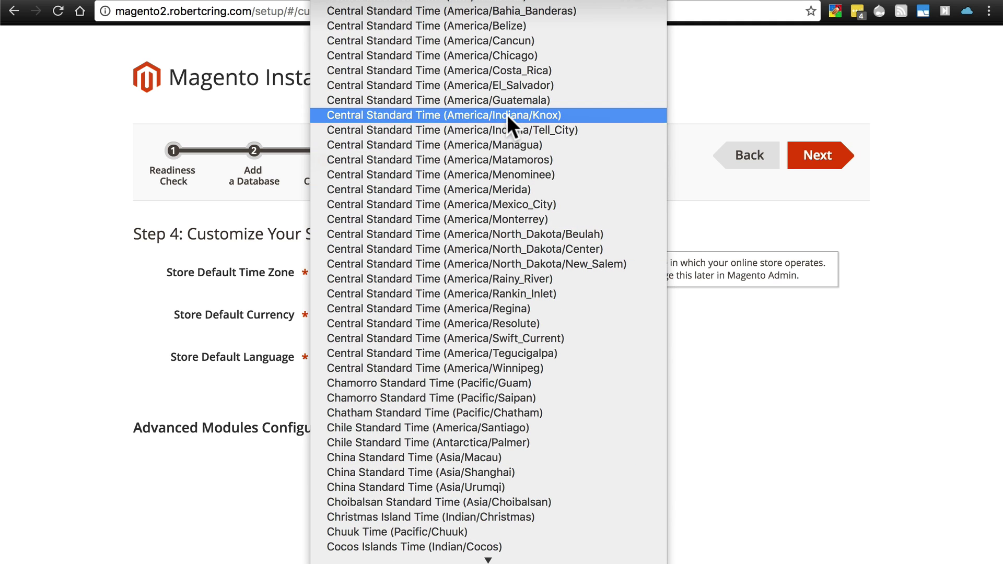
pyautogui.click(494, 55)
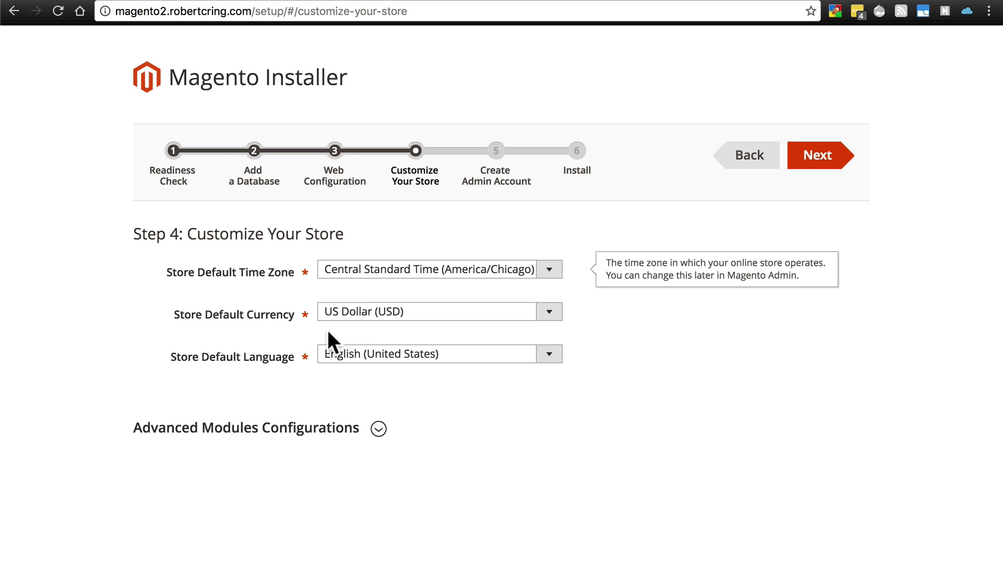
pyautogui.click(825, 160)
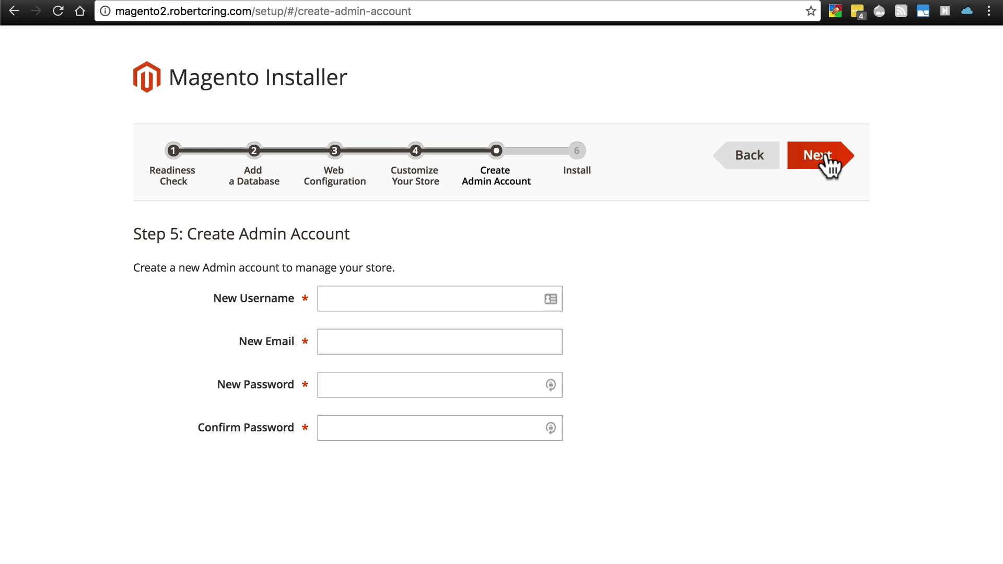
# - Enter the admin username, e-mail address and password, then continue to the Install step
pyautogui.click(464, 289)
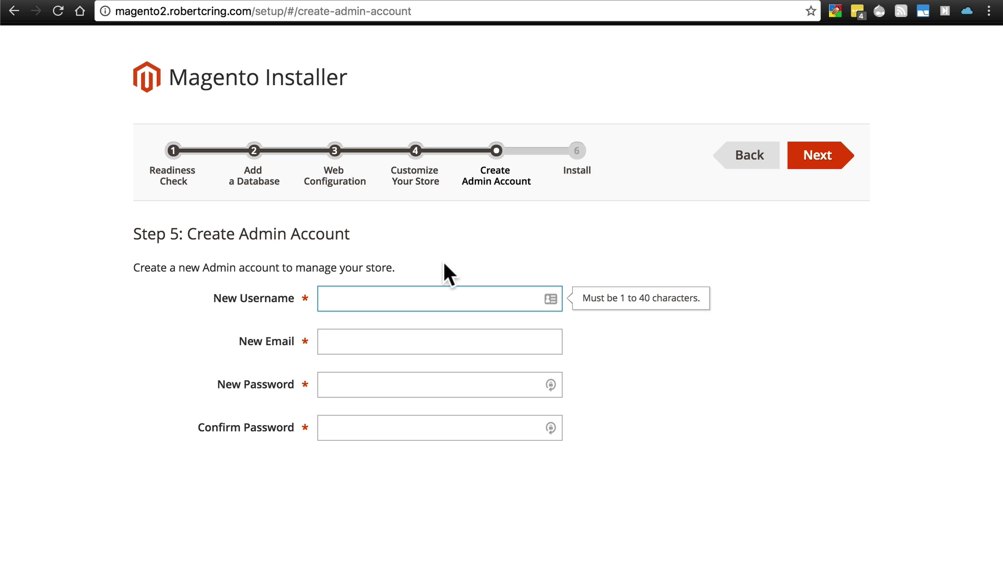
pyautogui.write('Store Owner Rob')
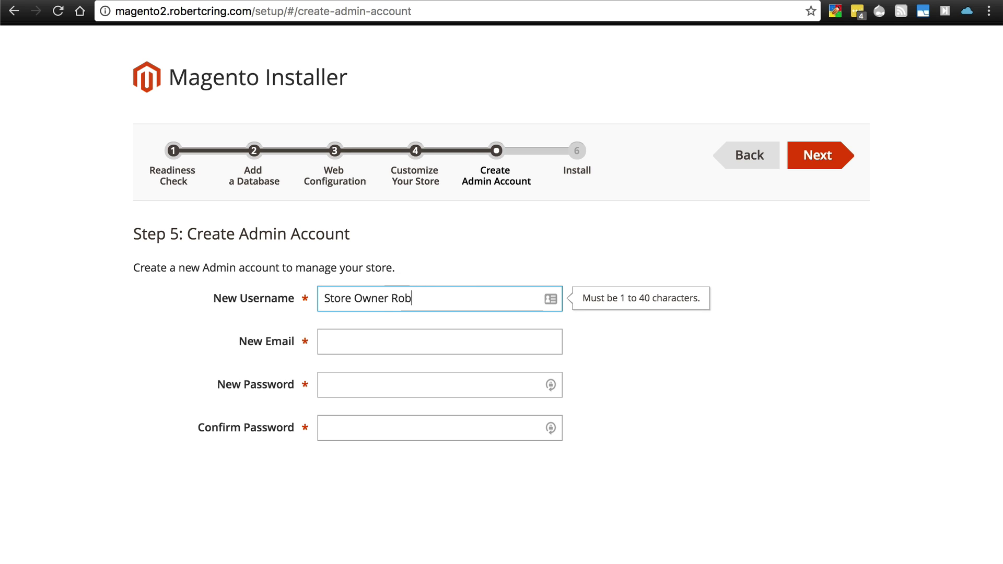
pyautogui.press('Tab')
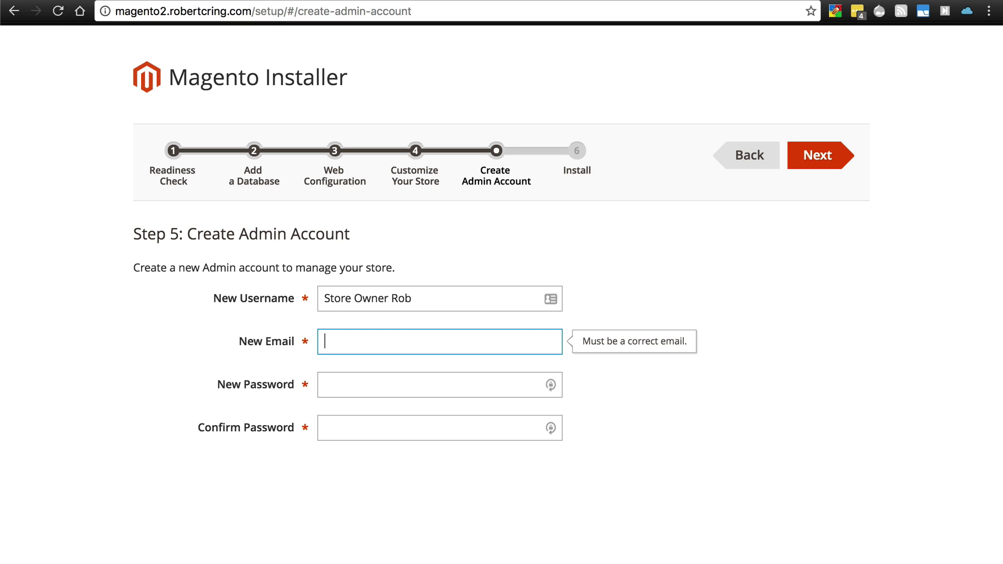
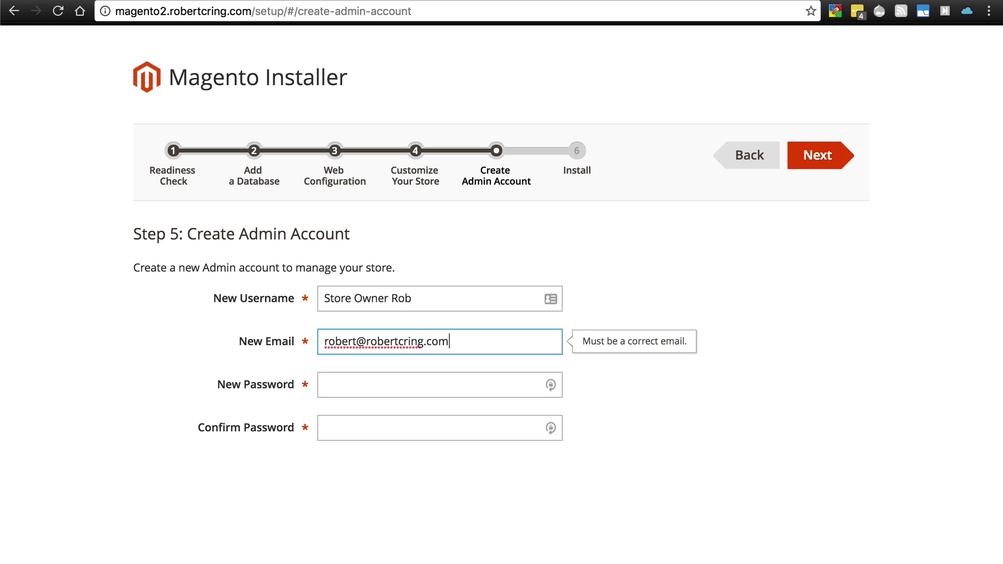
pyautogui.click(325, 385)
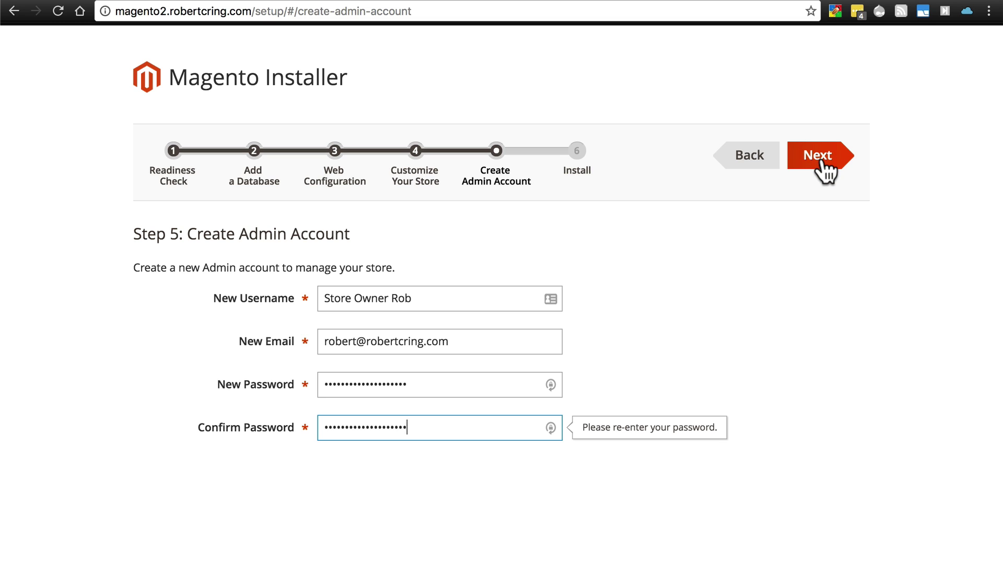
pyautogui.click(824, 162)
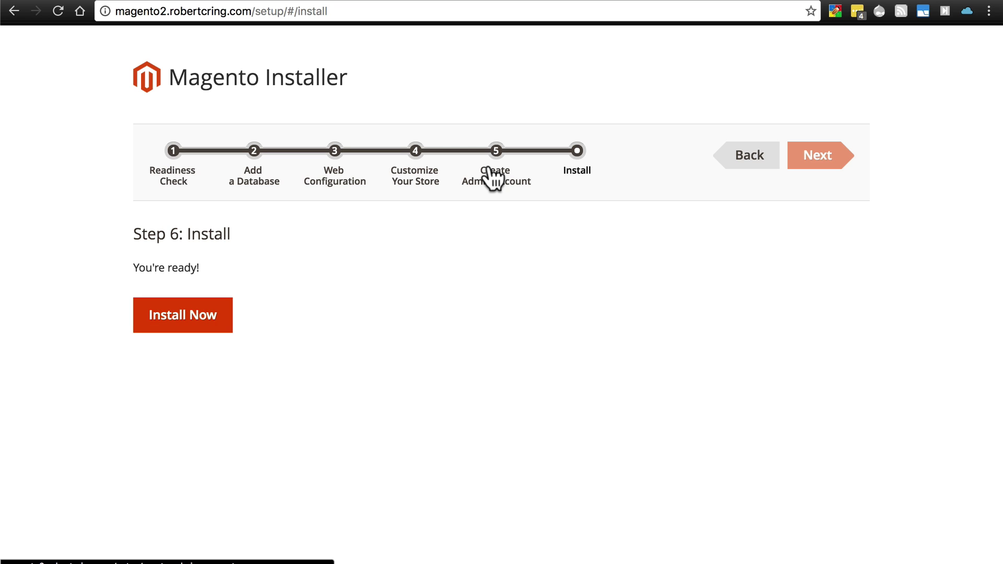
# - Start the Magento installation and let it run through to the Success page
pyautogui.click(206, 325)
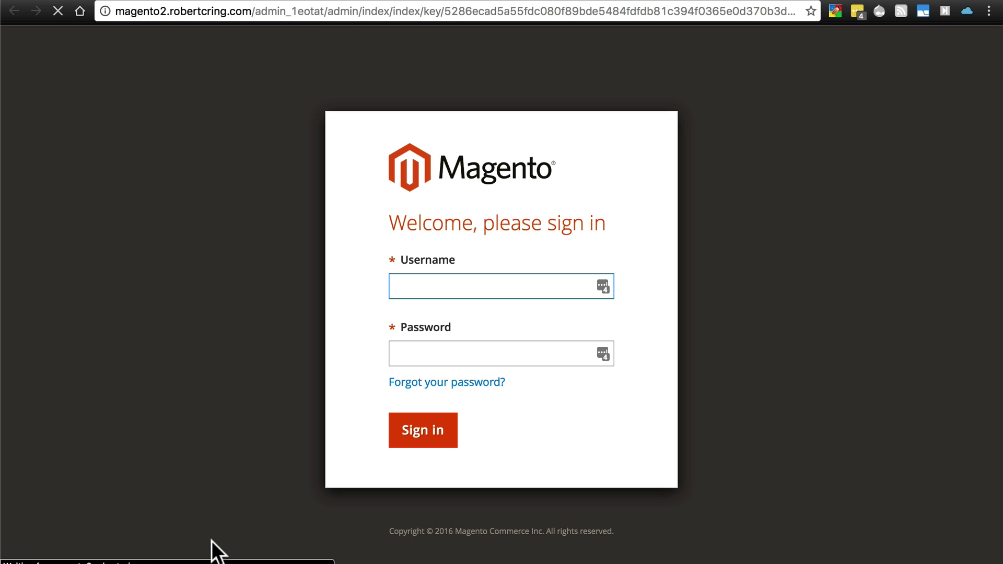
# - Sign in to Magento Admin with the saved admin credentials and look over the empty Dashboard
pyautogui.press('super+backslash')
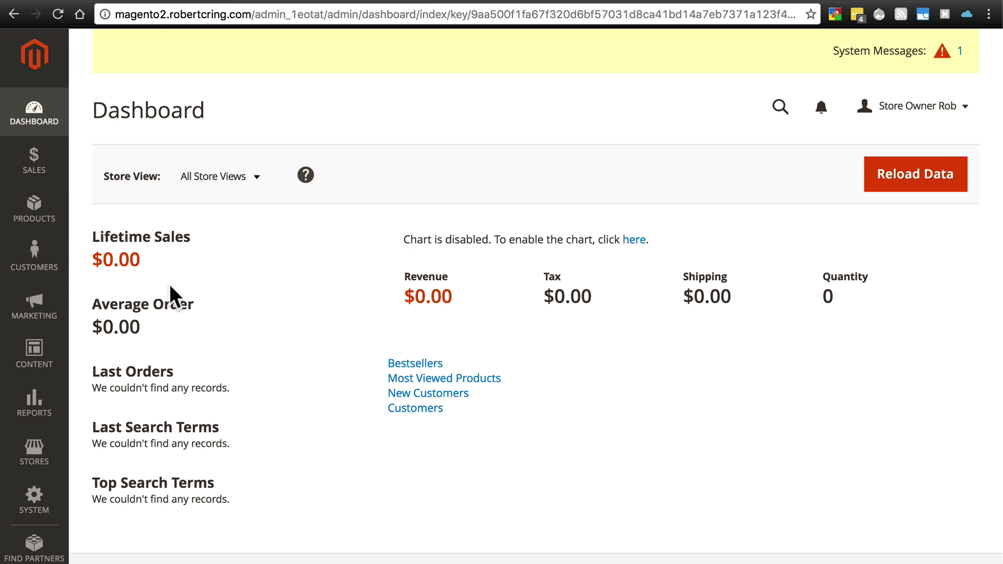
pyautogui.scroll(-3, 361, 266)
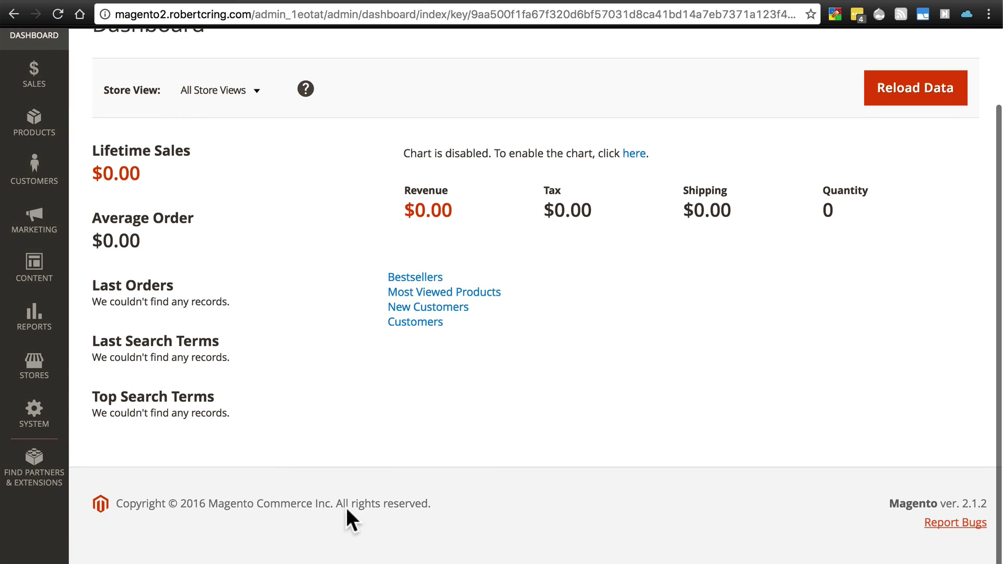
pyautogui.scroll(3, 314, 478)
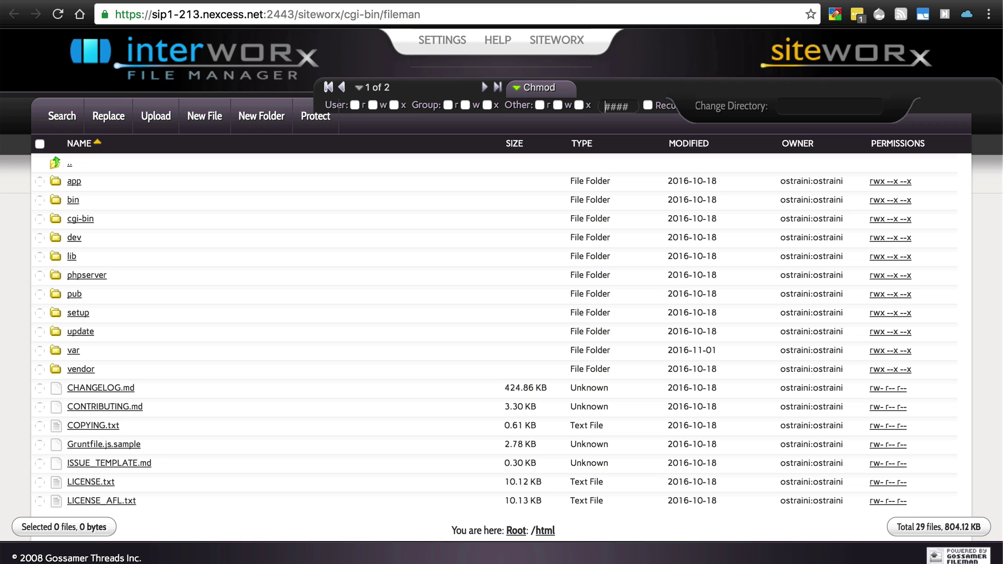
# - Change the app/etc folder permissions to 0511 (r-x --x --x) by removing the owner's write access
pyautogui.click(73, 181)
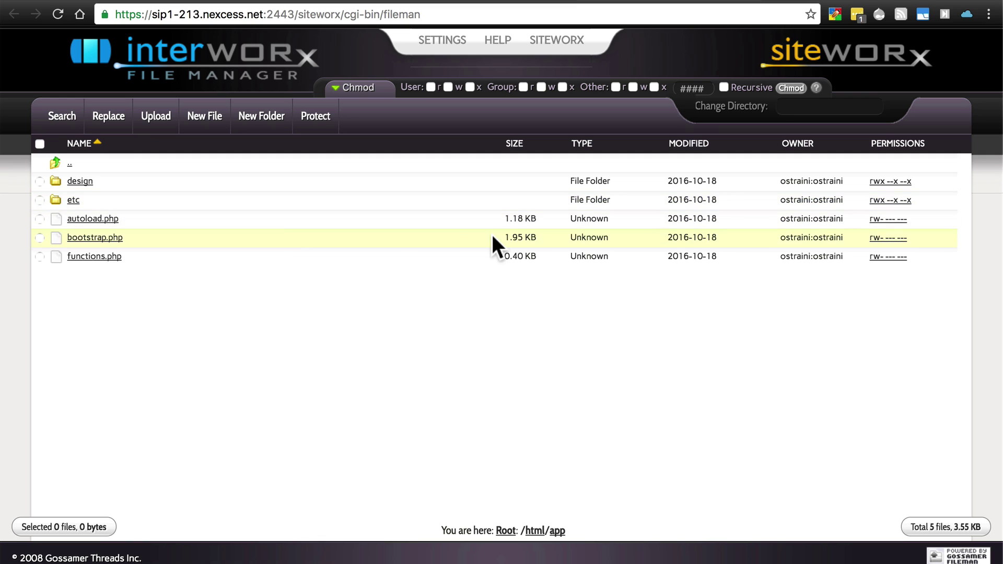
pyautogui.click(887, 211)
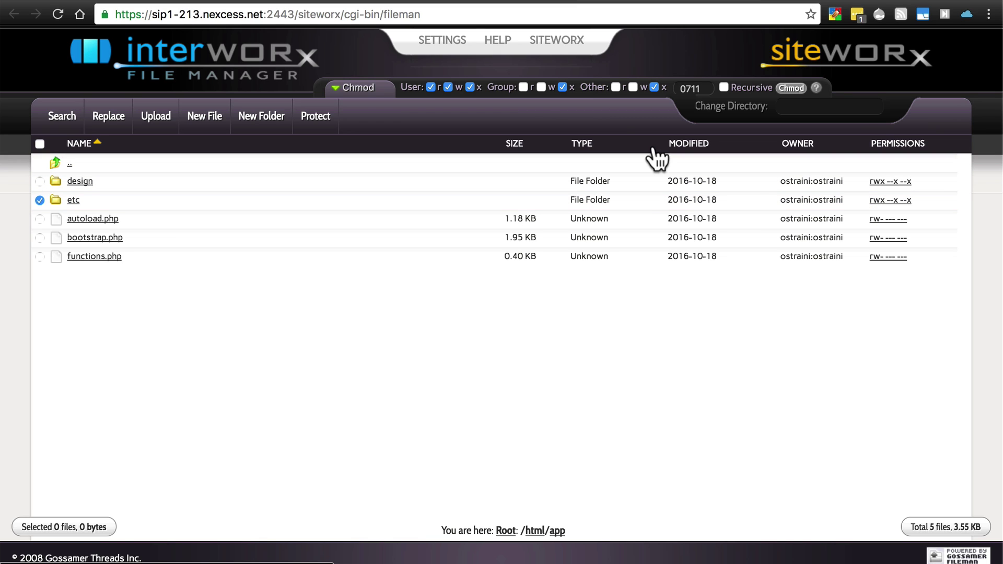
pyautogui.click(448, 87)
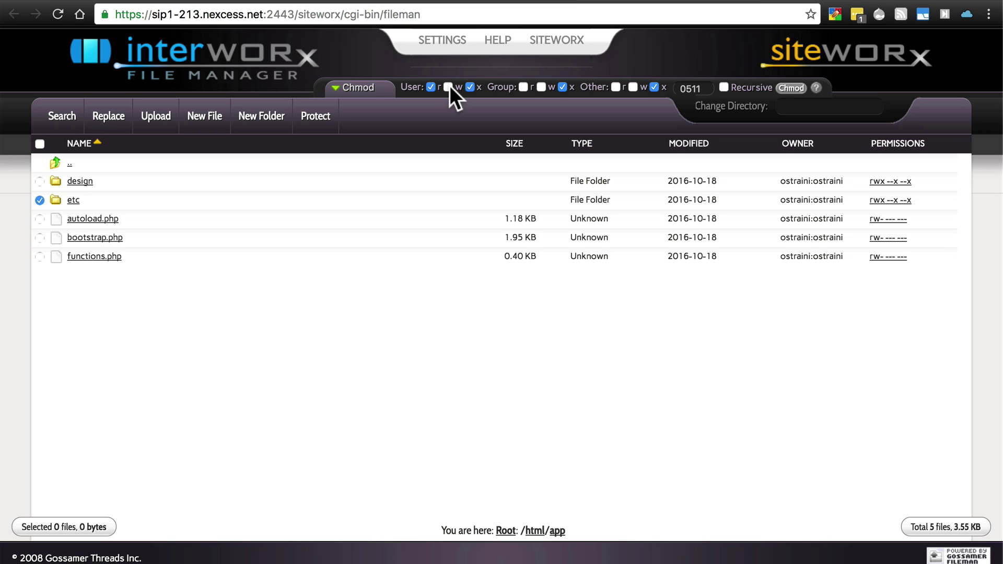
pyautogui.click(792, 88)
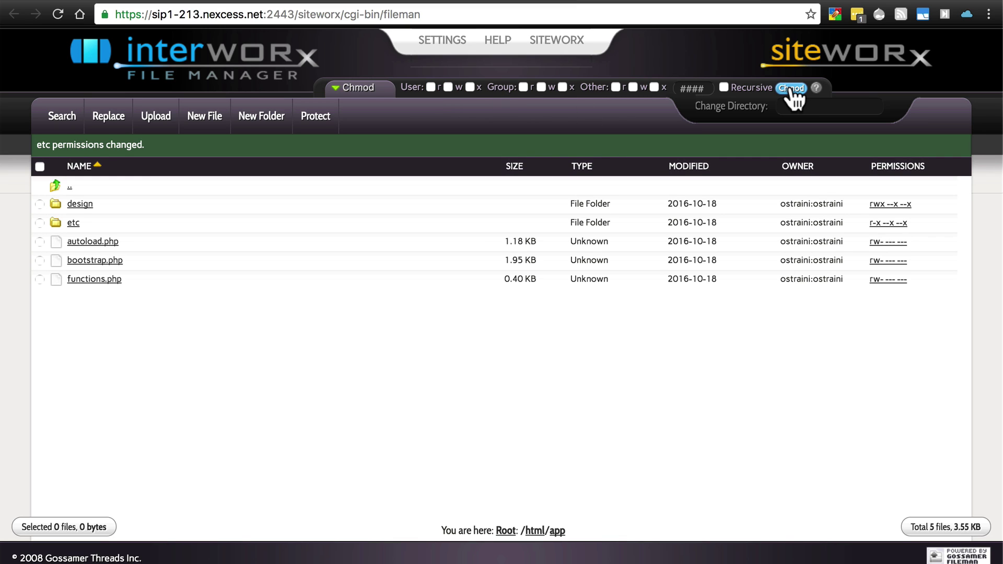